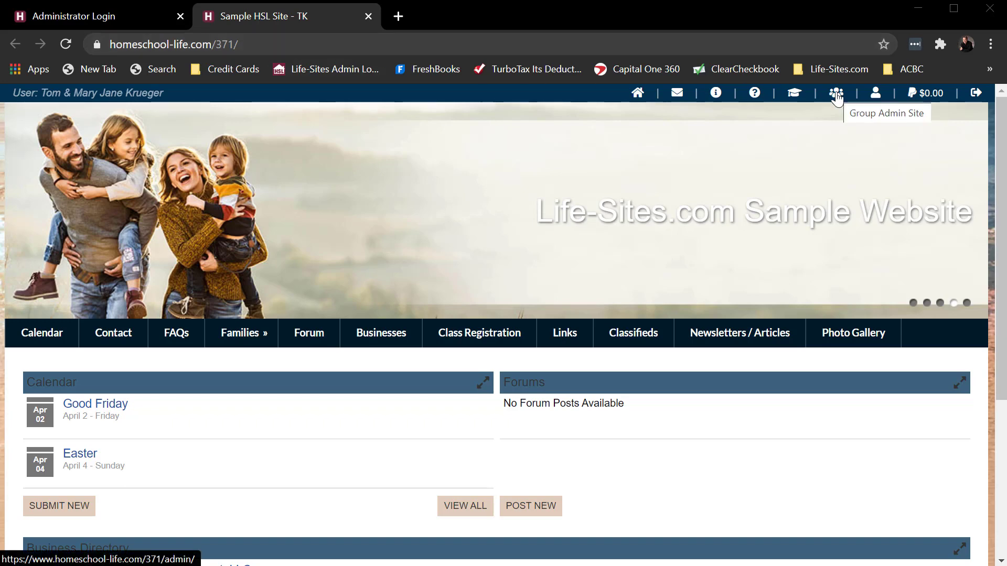
Step: On the Sample HSL Site home page, select the browser address bar to edit the URL
left_click(285, 44)
Step: Go to the site's admin/ address and sign in with the administrator username and password
left_click(285, 44)
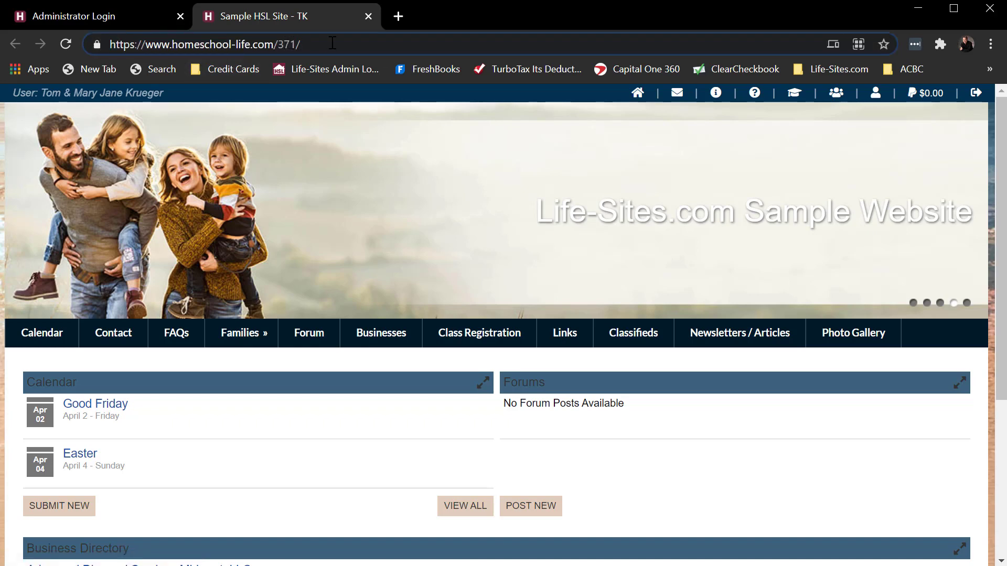
type("admin")
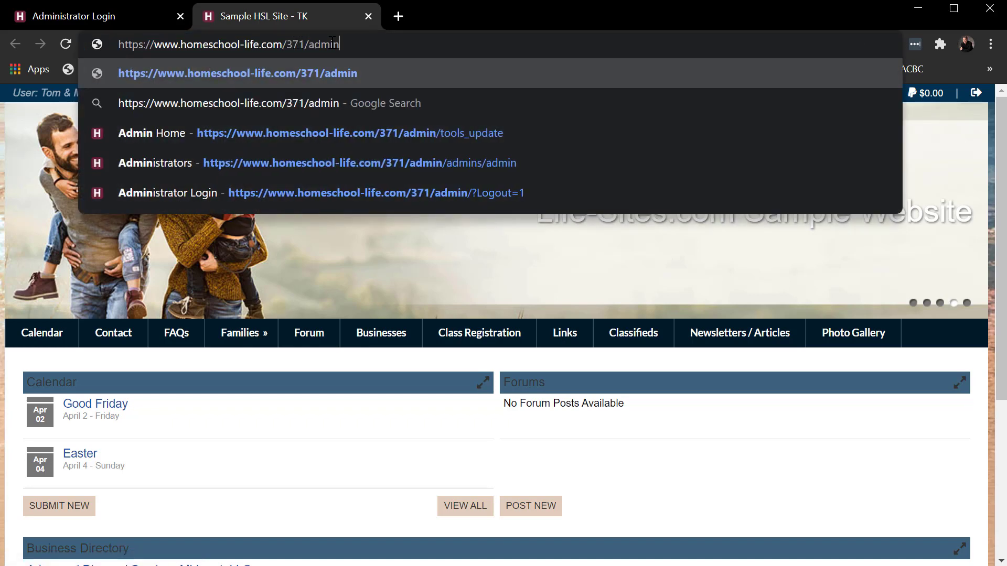
type("/")
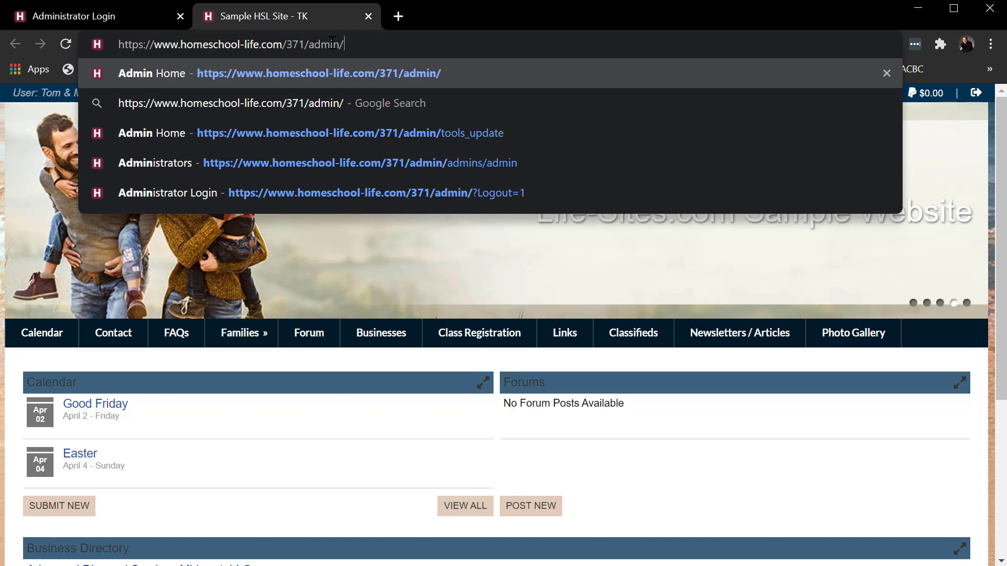
key("Return")
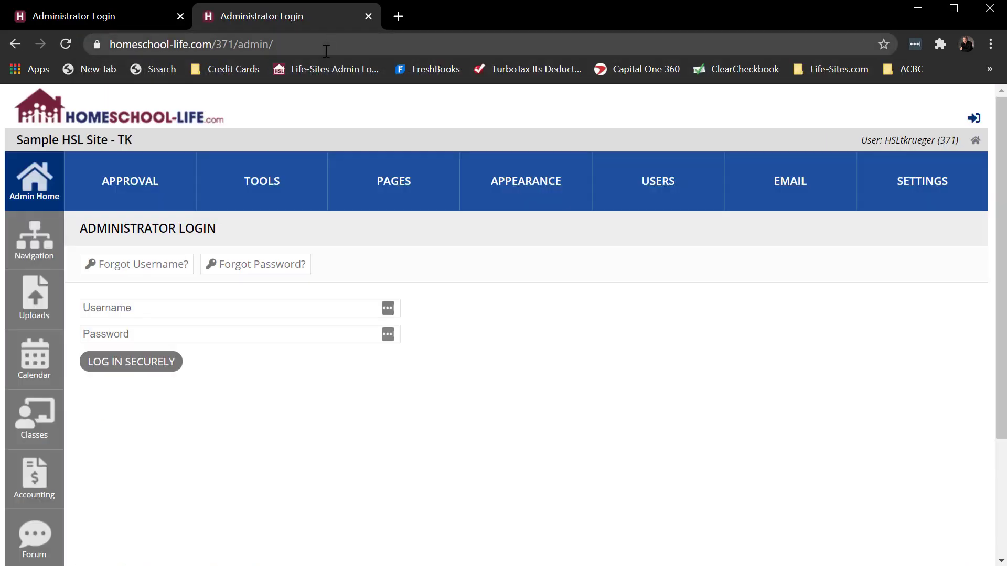
left_click(129, 312)
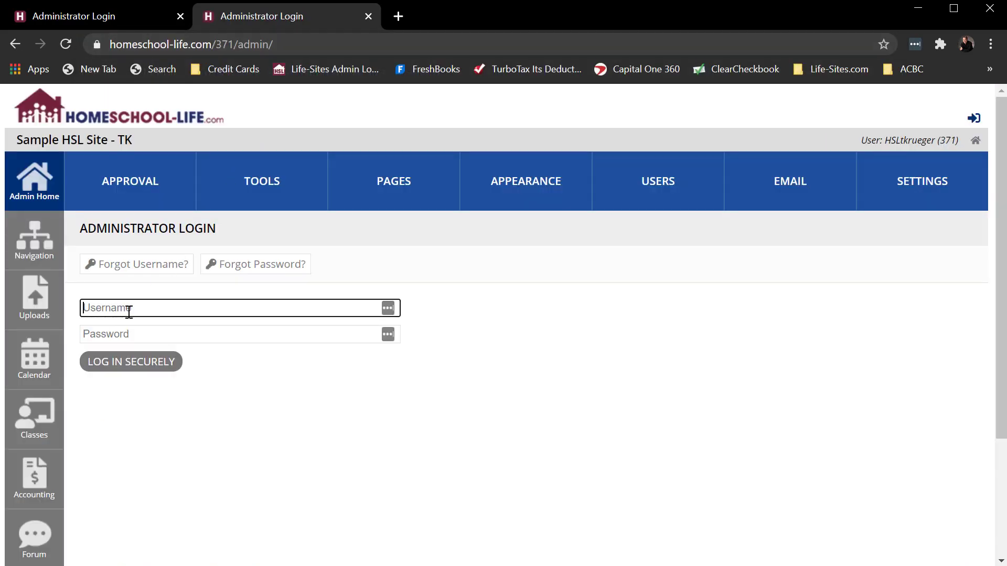
type("admin123")
key("Tab")
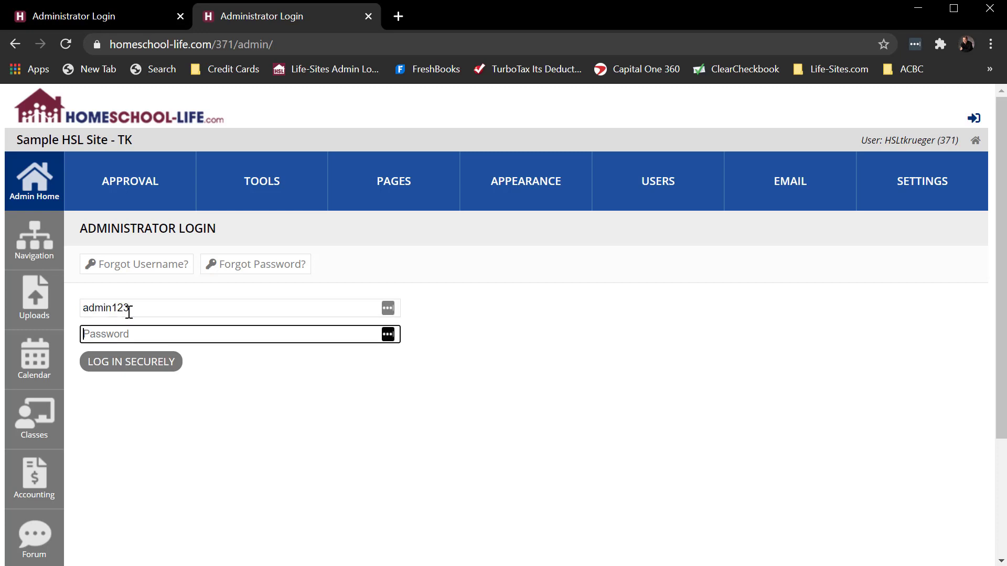
type("admin123")
key("Return")
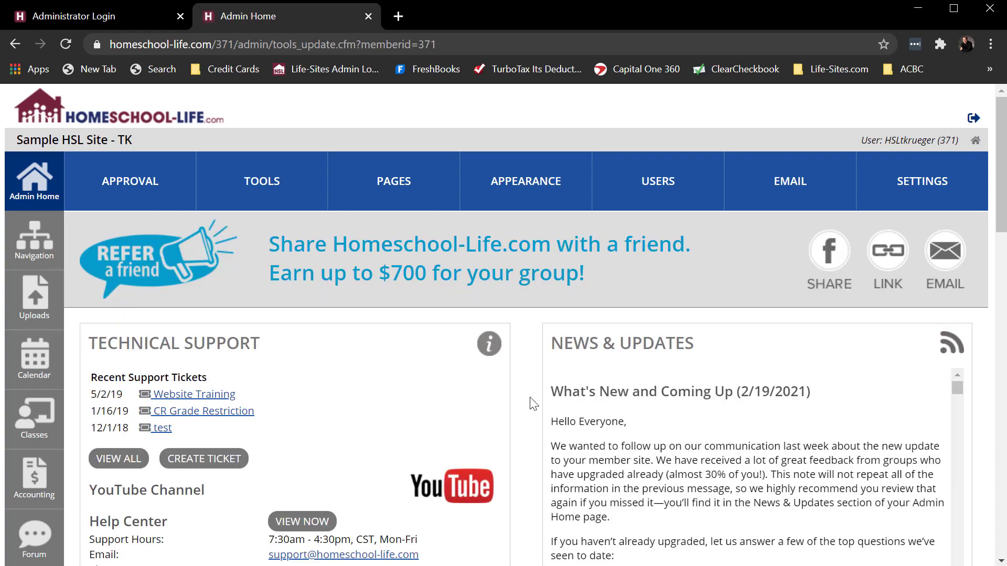
Step: Scroll Admin Home down to the Profile panel and highlight the site administrator's name
scroll(534, 403, "down", 6)
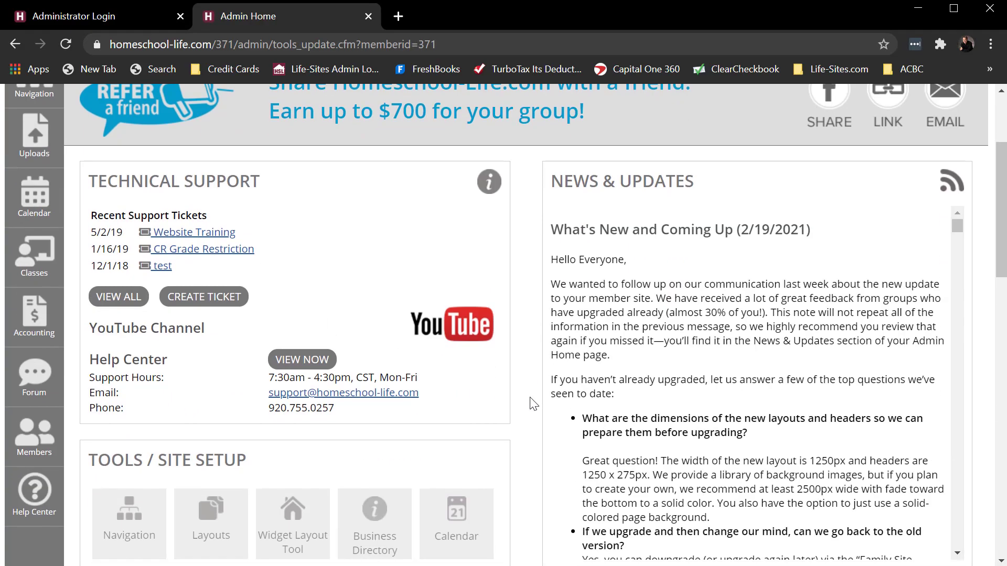
scroll(534, 403, "down", 7)
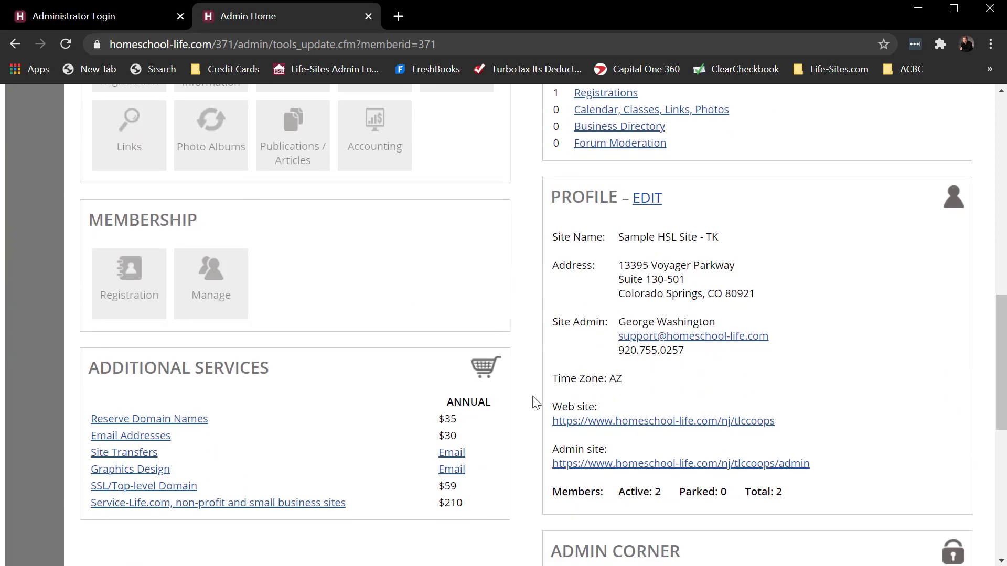
left_click_drag(728, 324, 617, 323)
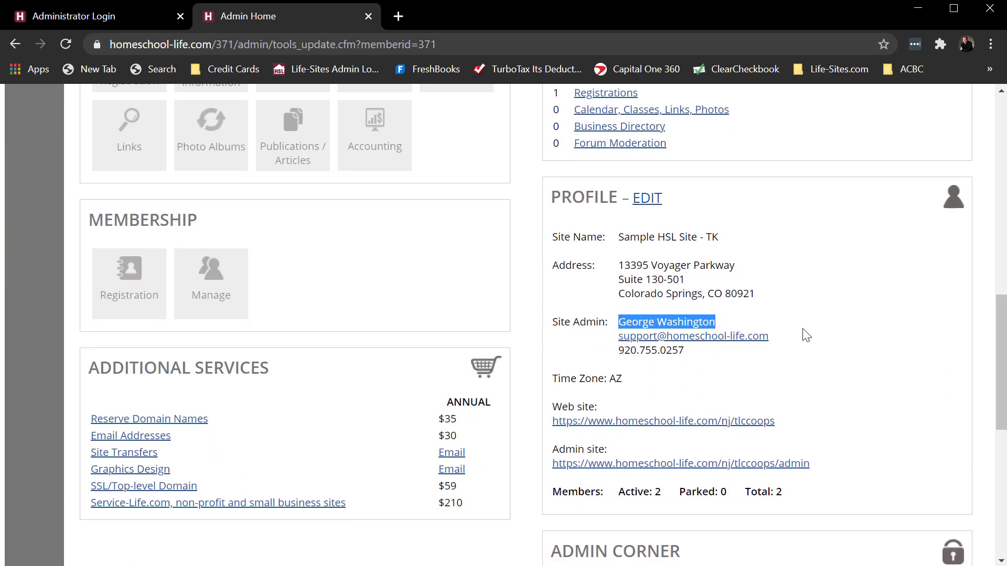
Step: Open the group profile for editing and look over the Edit Homeschool Group Profile form
left_click(648, 201)
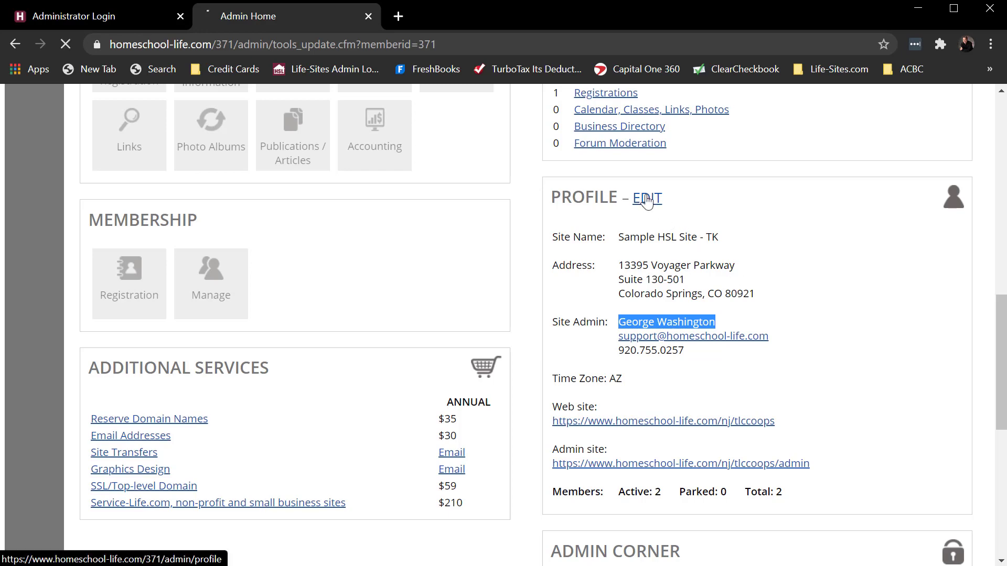
scroll(767, 404, "down", 4)
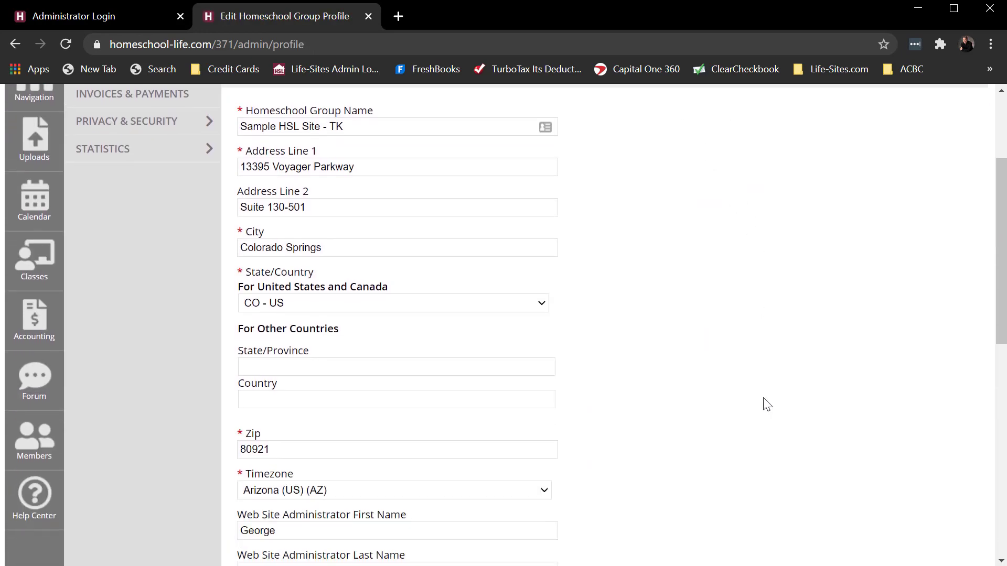
scroll(767, 404, "up", 1)
scroll(767, 404, "up", 3)
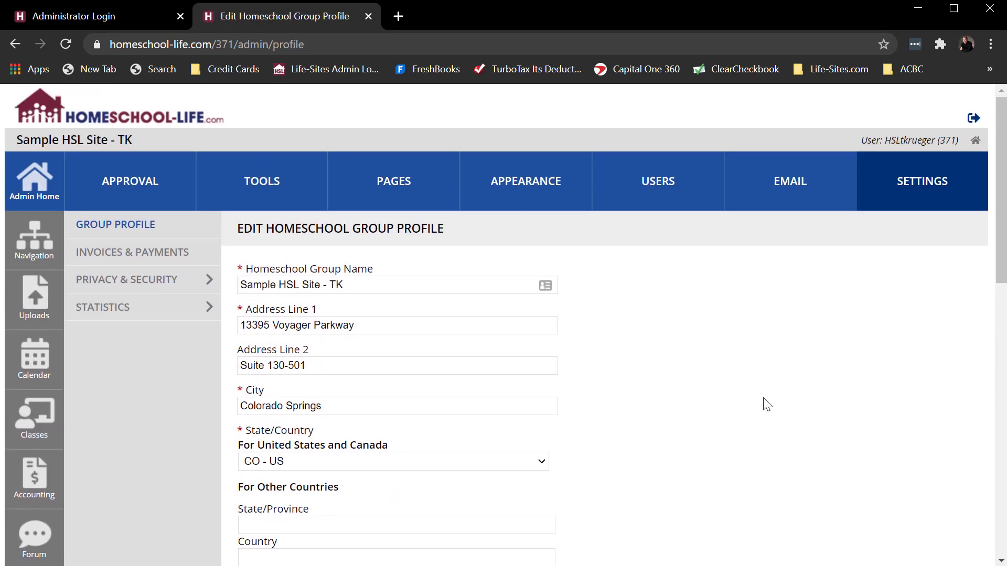
left_click_drag(443, 229, 356, 229)
scroll(685, 332, "down", 5)
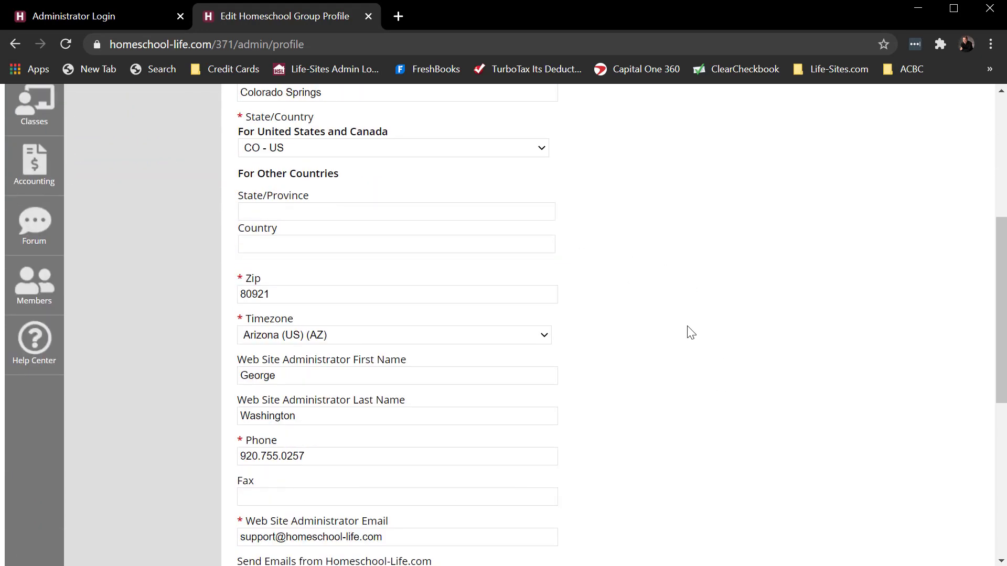
scroll(688, 333, "up", 5)
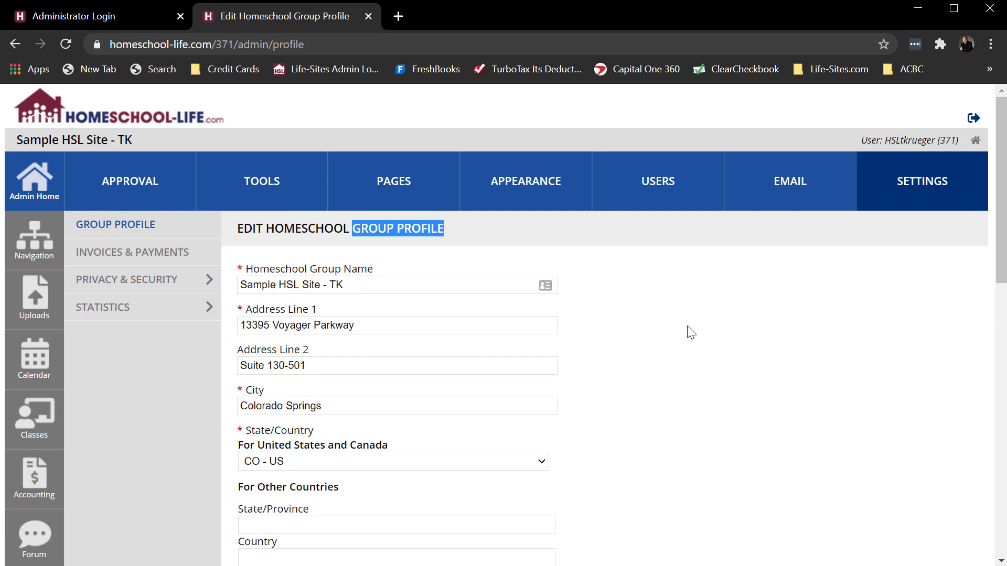
Step: Under USERS, delete the first additional administrator and confirm the deletion
left_click(662, 188)
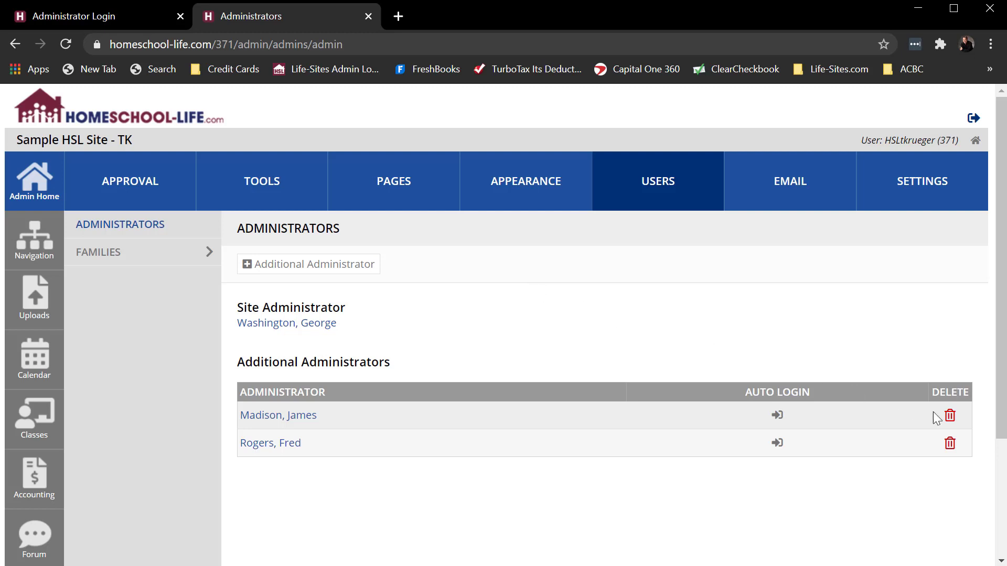
left_click(950, 417)
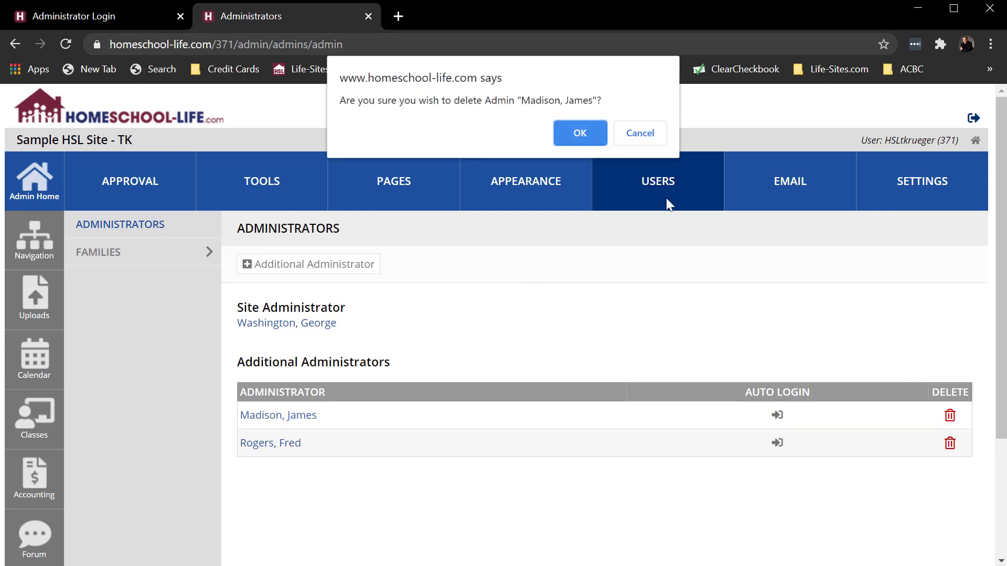
left_click(585, 136)
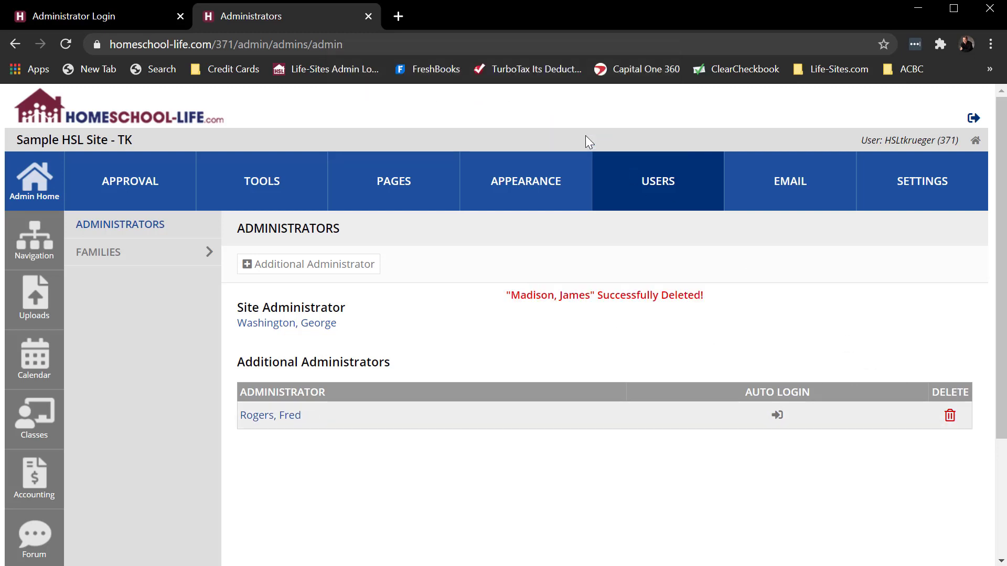
Step: Start a new additional administrator with the new admin's first name, last name and admin user name
left_click(297, 270)
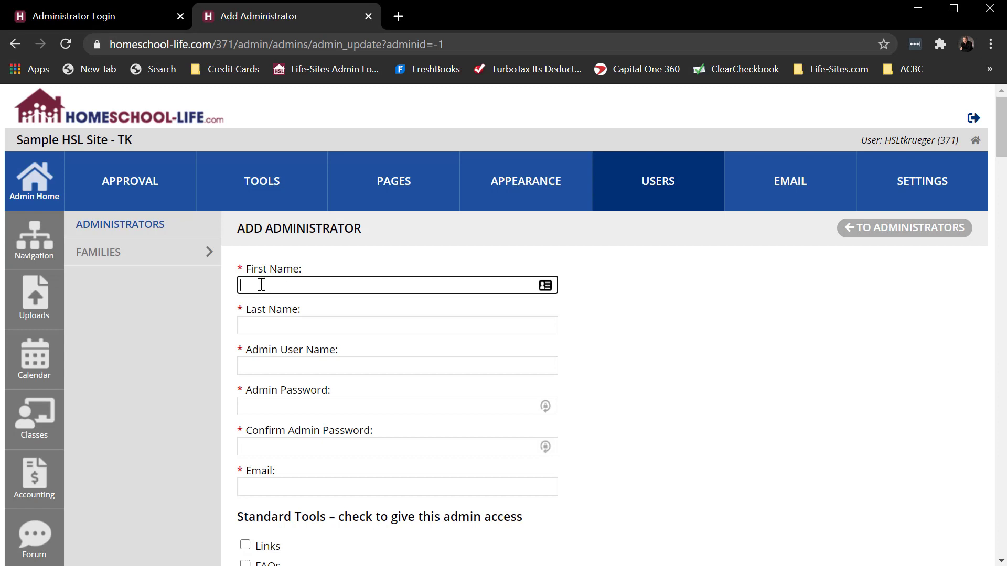
type("James")
key("Tab")
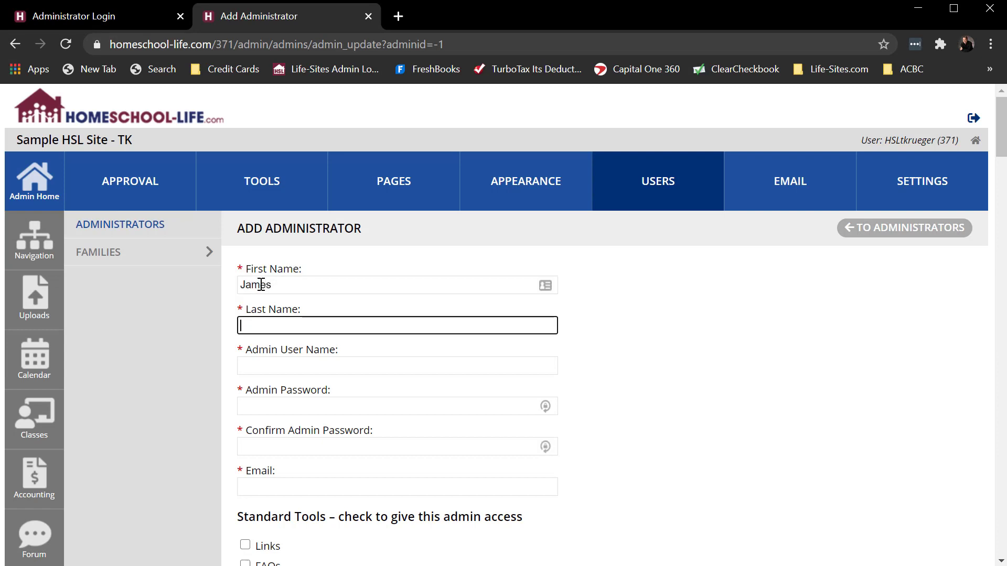
type("Madison")
key("Tab")
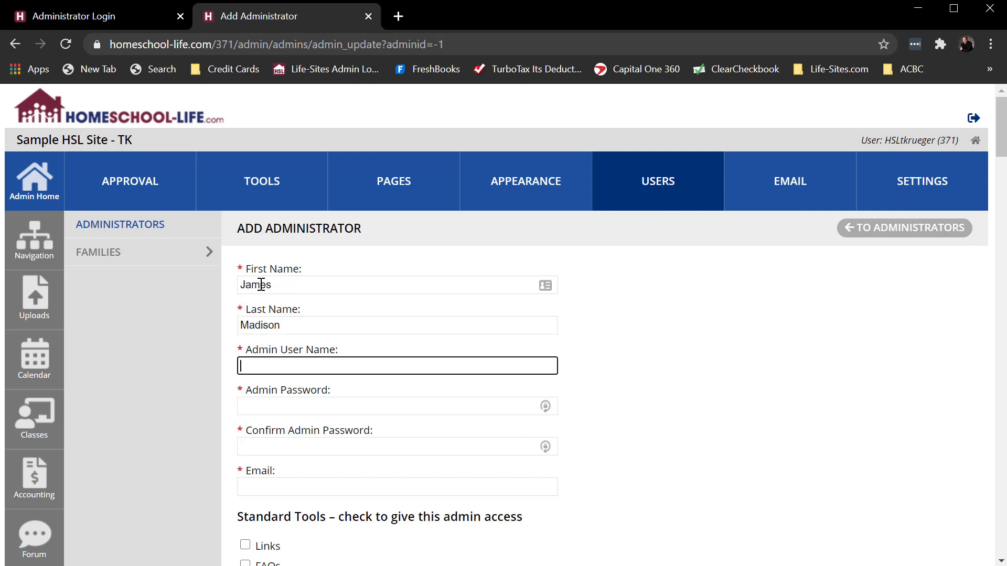
type("jmadison")
key("Tab")
Step: Enter and confirm the admin password, then fill in the new admin's e-mail address
type("p")
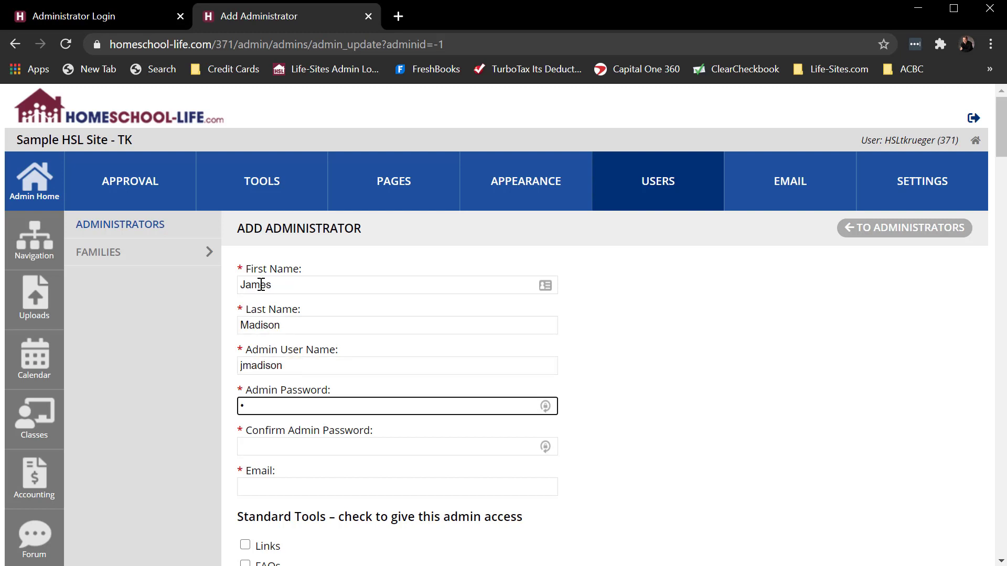
type("assw")
double_click(260, 365)
left_click(269, 406)
type("ord")
left_click(273, 446)
type("password")
left_click(315, 490)
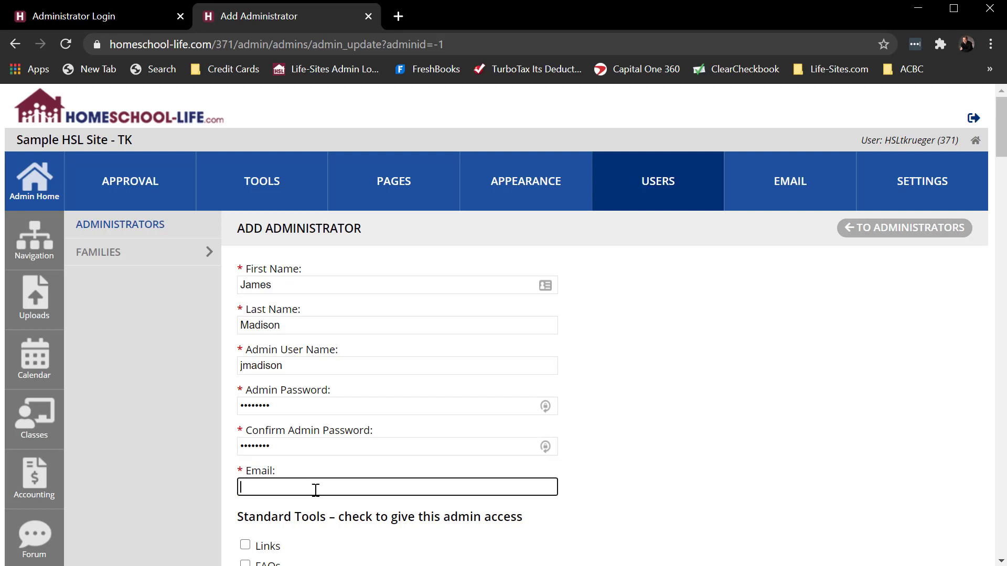
scroll(577, 440, "down", 1)
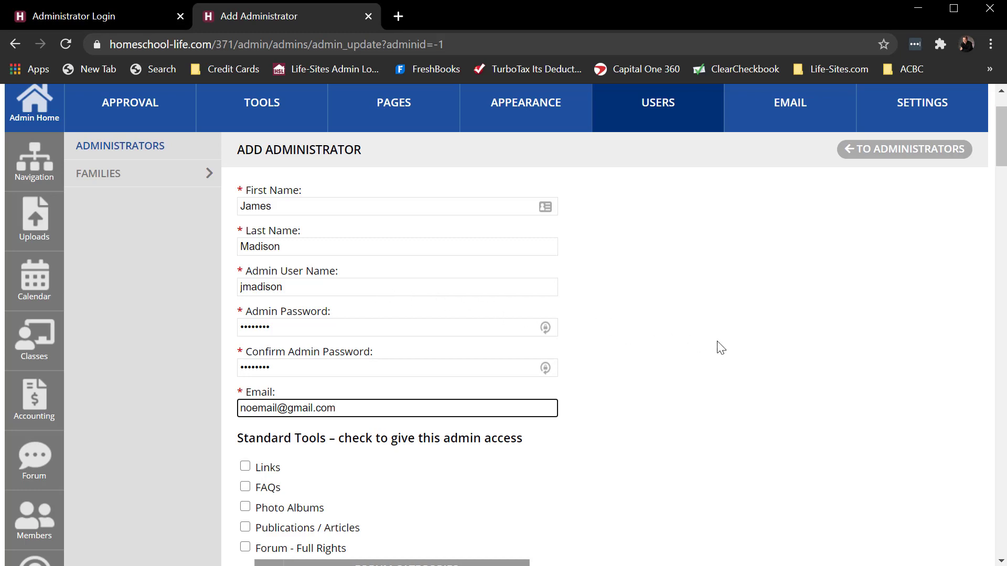
Step: In the permissions, check only the About Us page under Custom Pages – ALL Pages
scroll(721, 348, "down", 3)
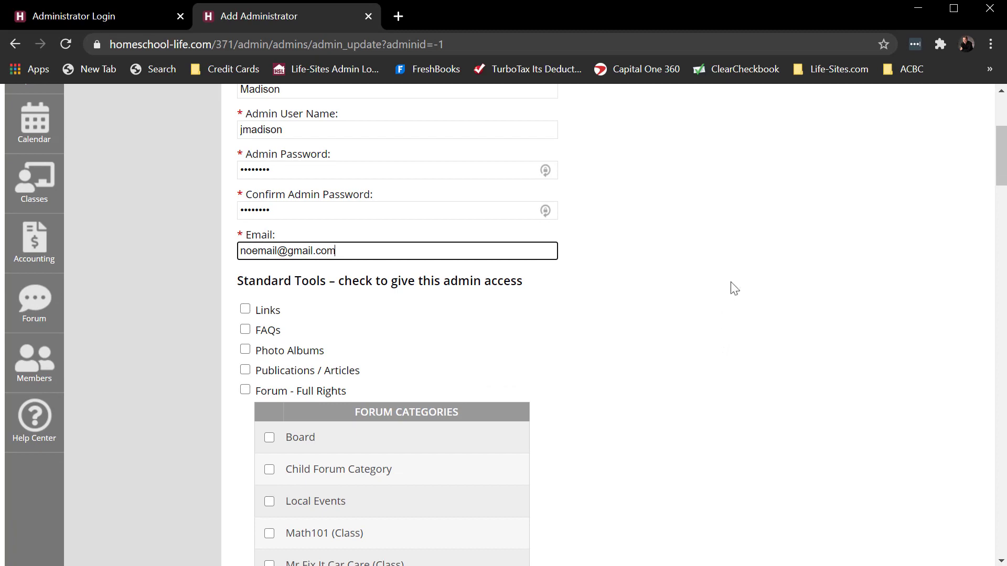
scroll(736, 281, "up", 3)
scroll(736, 282, "down", 5)
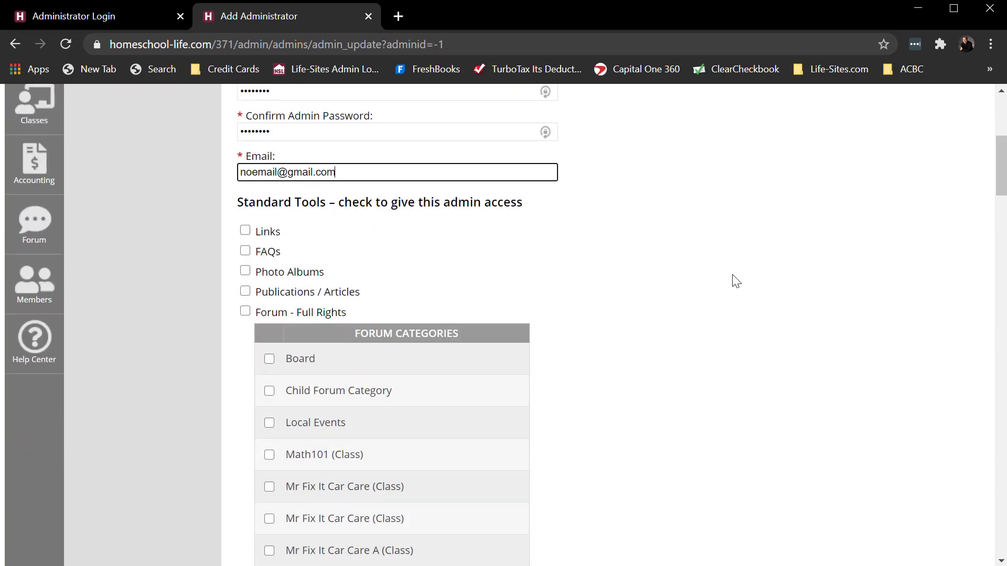
scroll(736, 281, "down", 2)
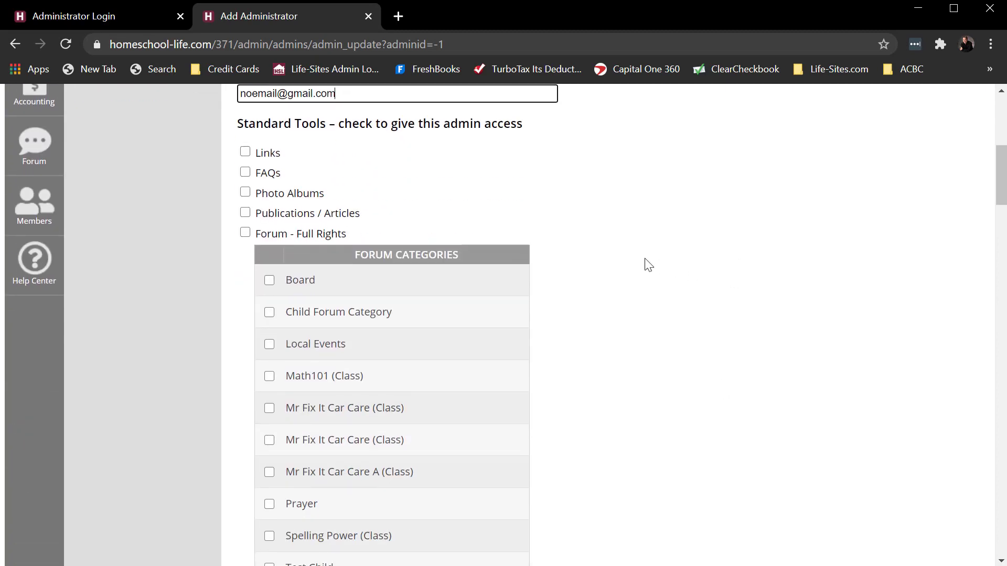
scroll(649, 265, "down", 12)
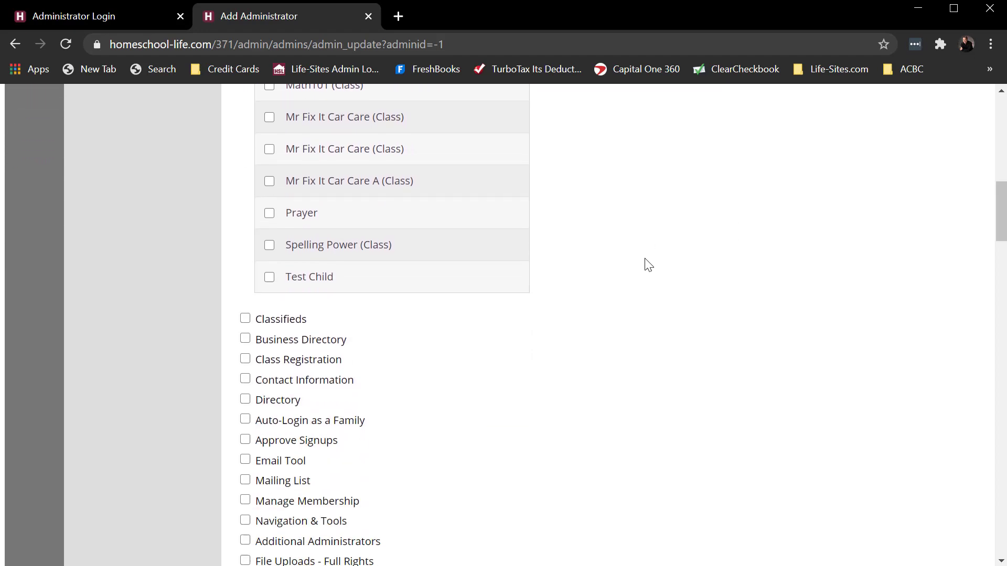
scroll(648, 265, "down", 13)
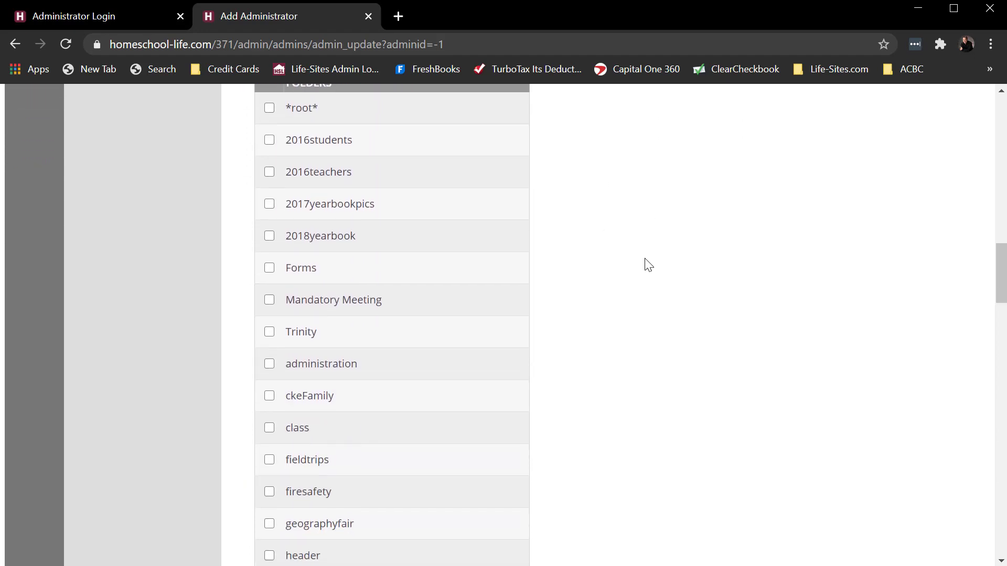
scroll(649, 265, "down", 10)
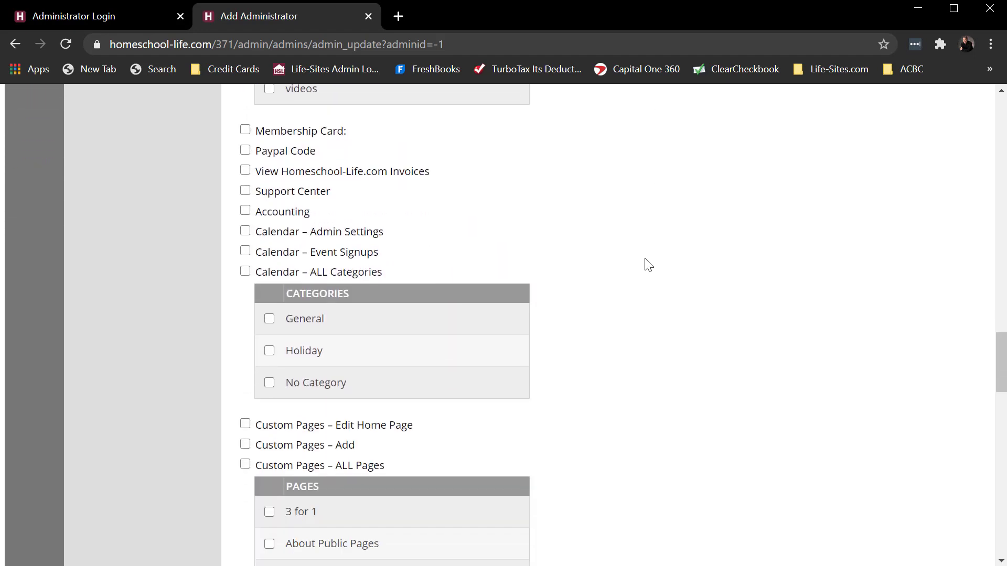
scroll(649, 265, "up", 2)
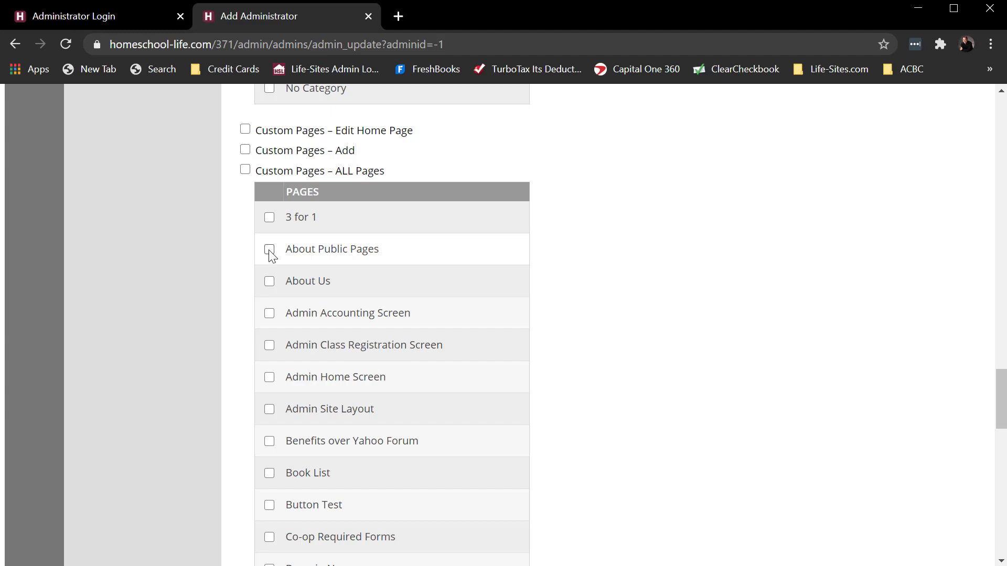
left_click(269, 282)
Step: Create the administrator with ADD ADMINISTRATOR
scroll(754, 289, "down", 1)
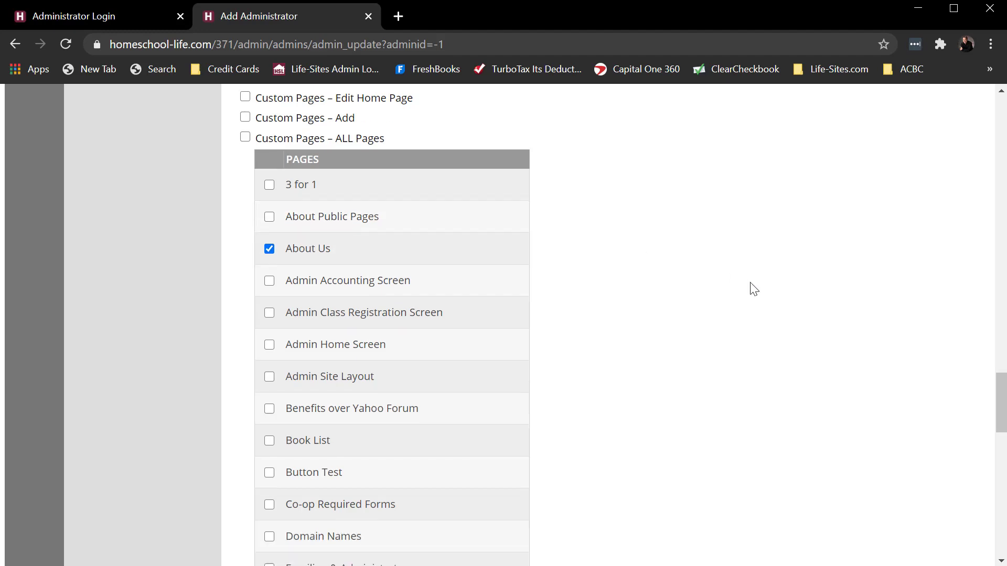
scroll(754, 289, "down", 15)
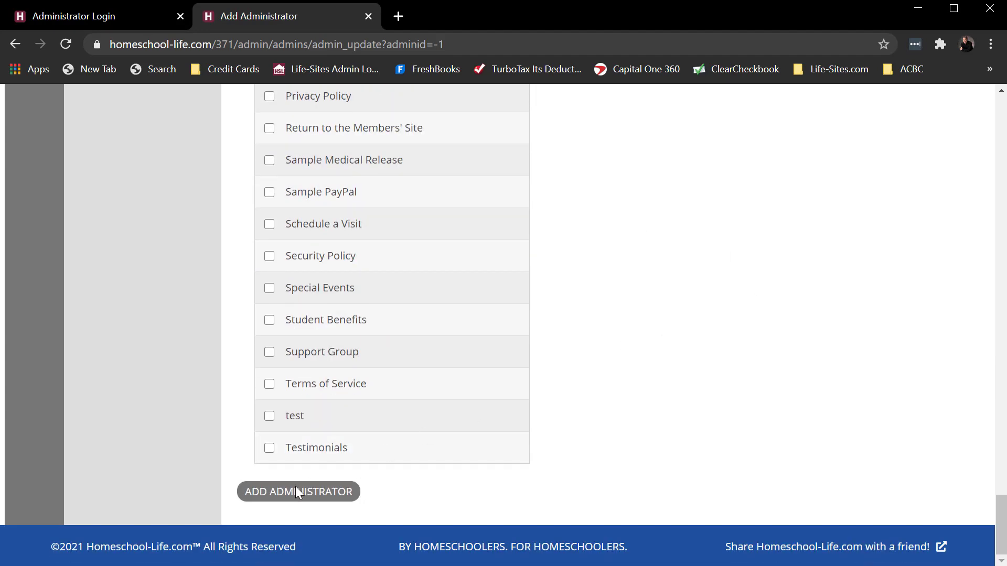
left_click(296, 492)
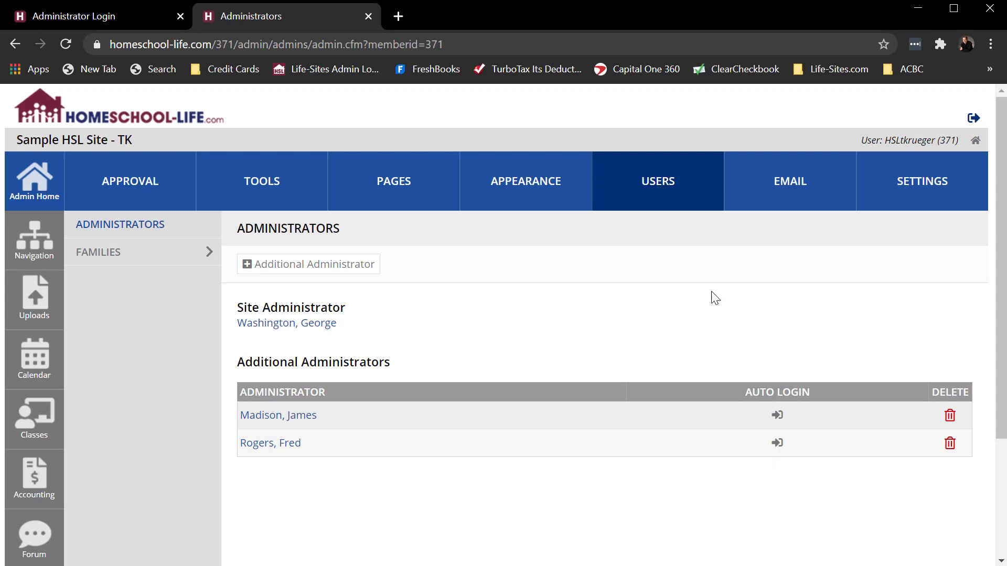
Step: Log out, sign in with the new admin's credentials, and agree to the terms of service
left_click(974, 120)
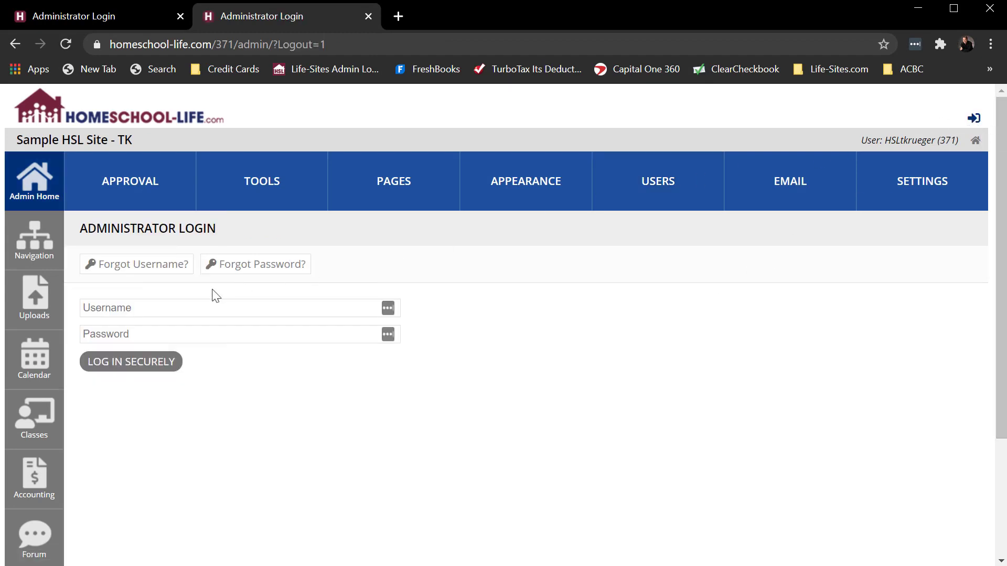
left_click(120, 310)
type("jmadison")
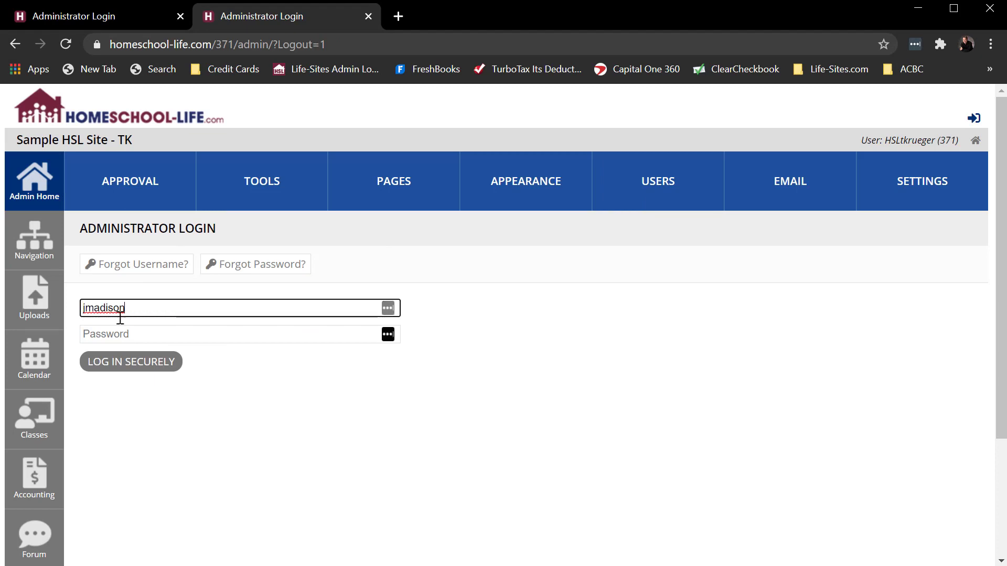
left_click(126, 334)
type("********")
left_click(119, 372)
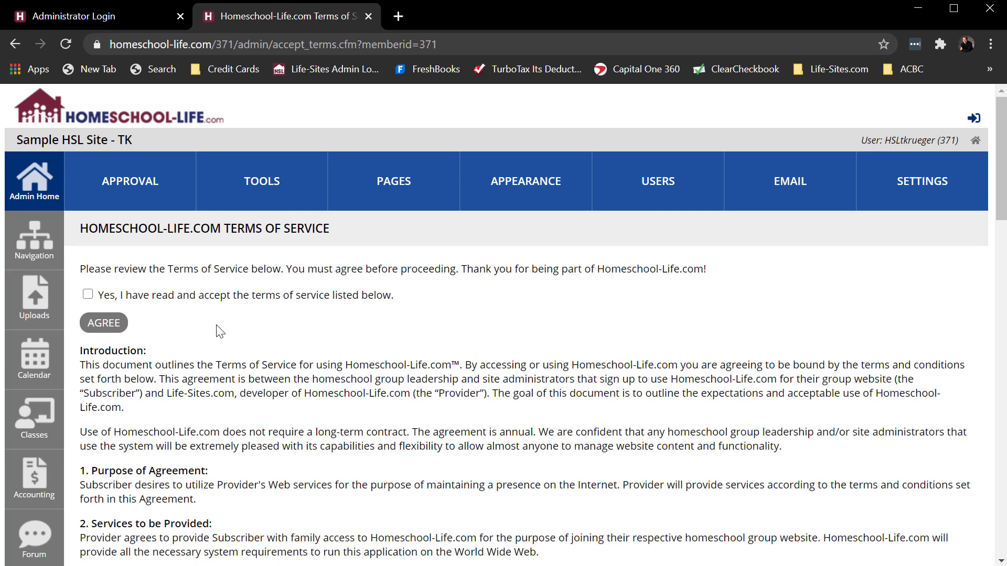
left_click(88, 295)
left_click(104, 324)
Step: Test access to Profile edit, Pages, Uploads, Calendar and Classes, ending on the Custom Pages list
scroll(530, 349, "down", 13)
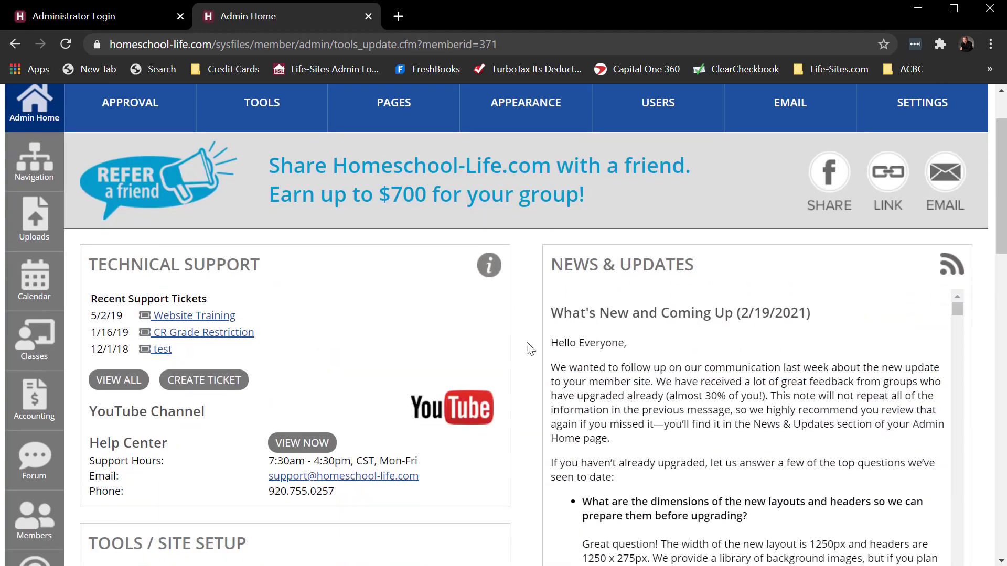
scroll(529, 349, "down", 1)
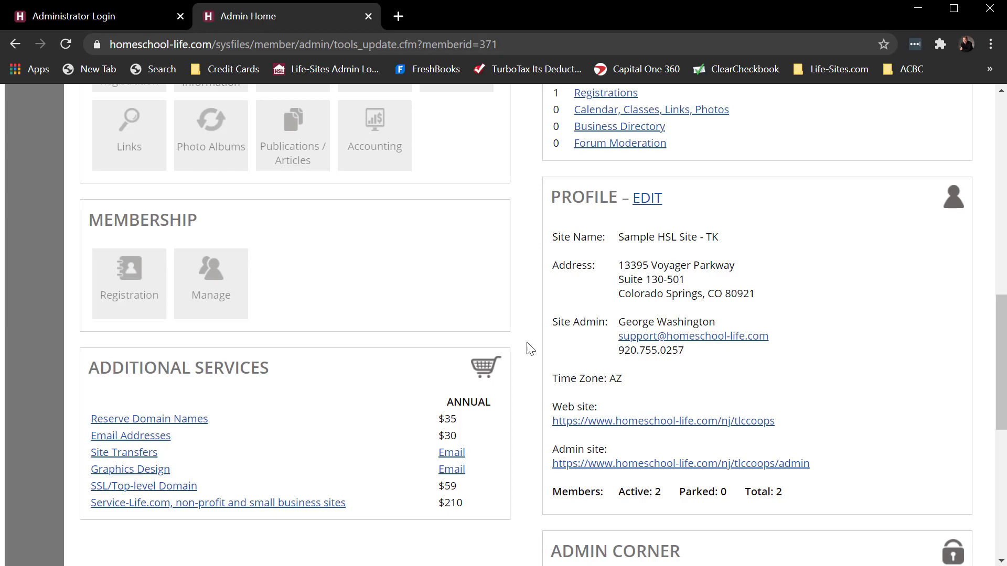
left_click(653, 201)
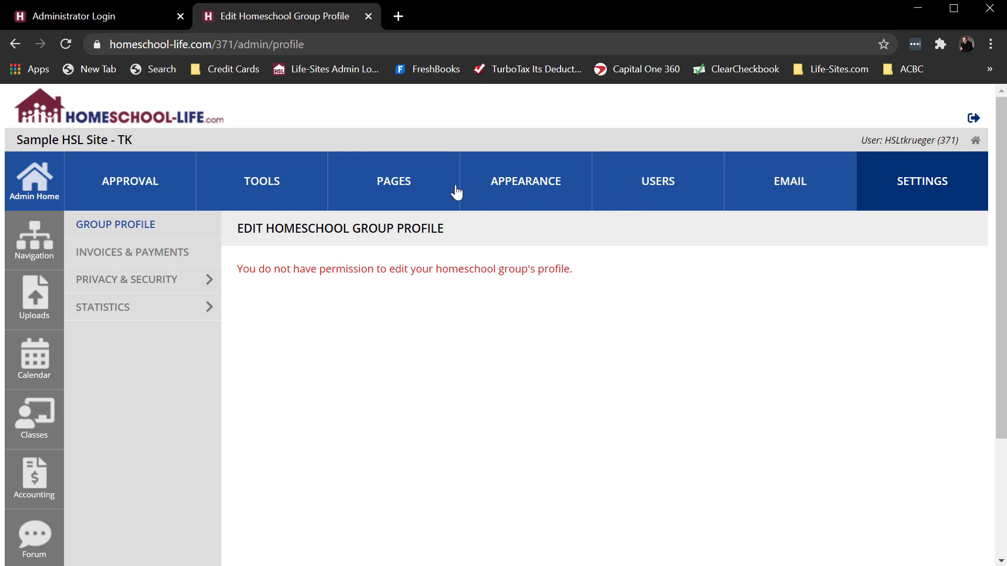
left_click(399, 186)
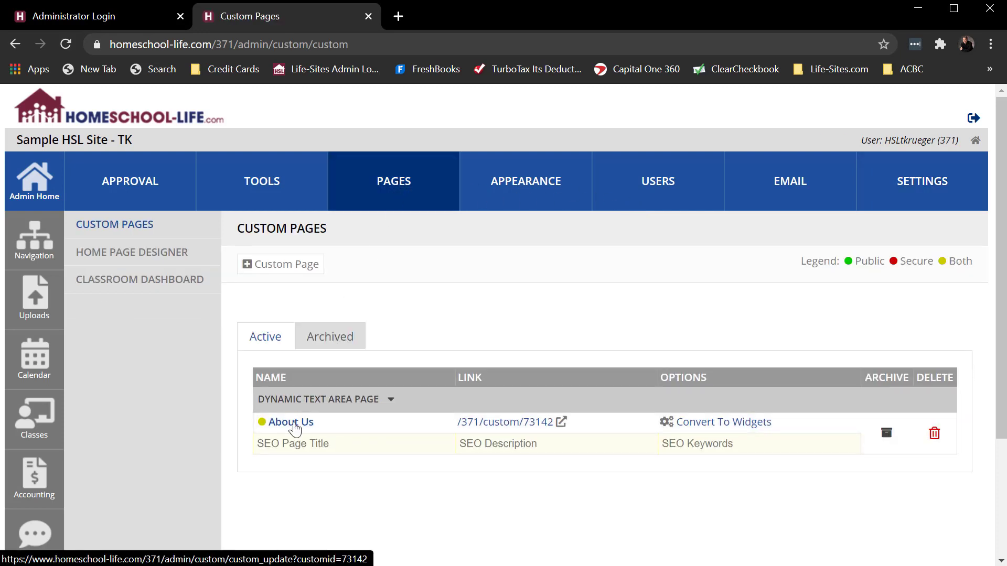
left_click(37, 297)
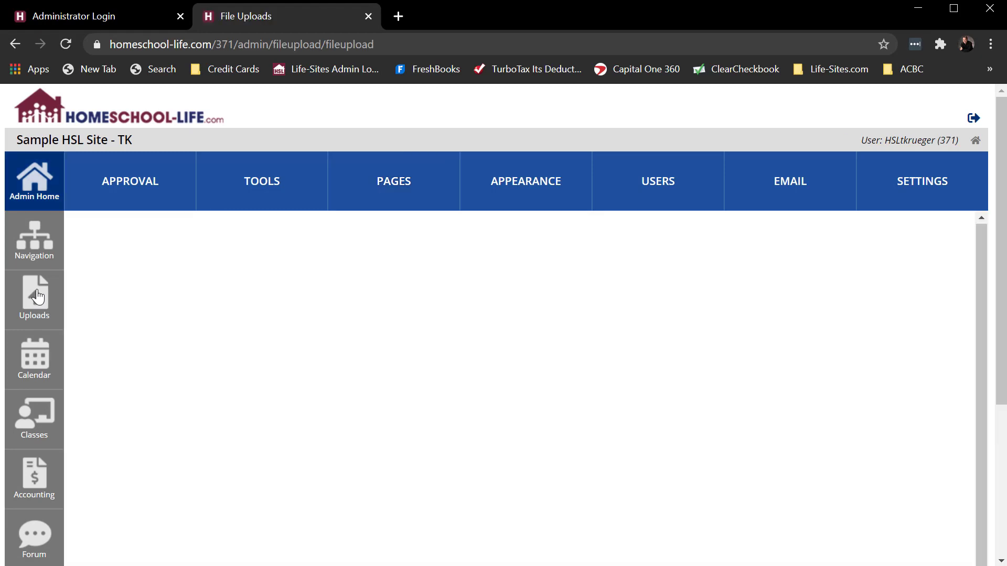
left_click(36, 353)
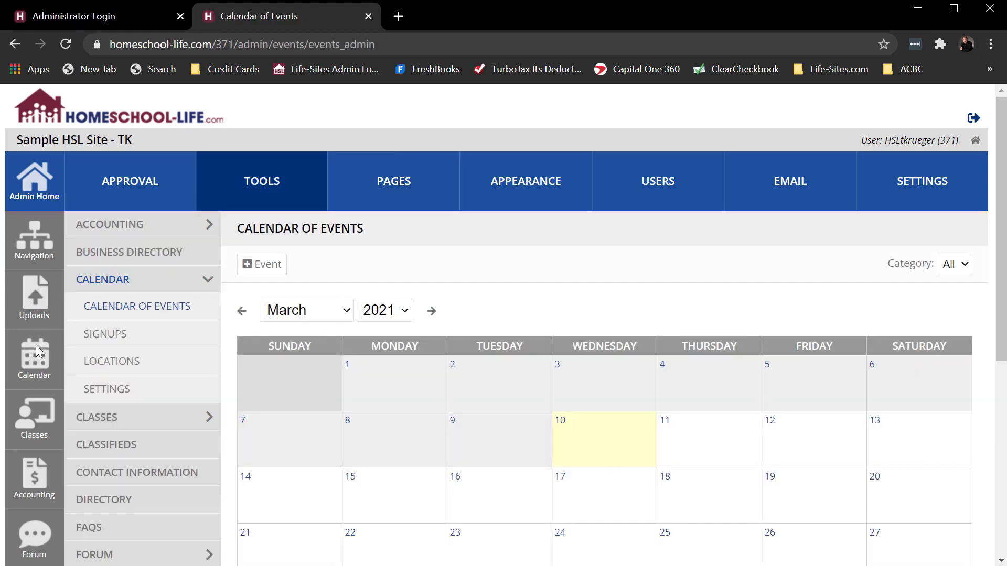
scroll(33, 341, "down", 1)
left_click(33, 343)
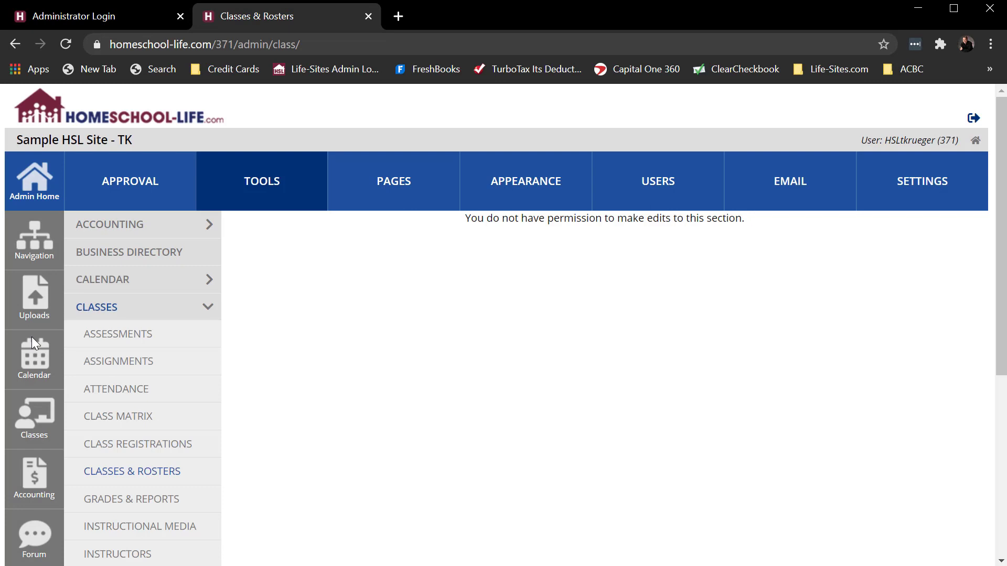
left_click(412, 185)
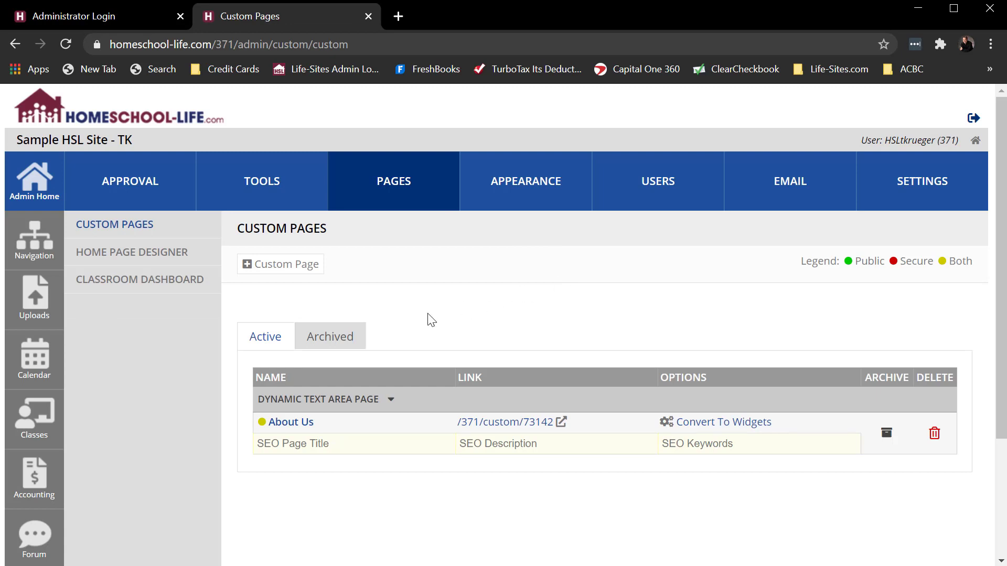
Step: Log out, sign back in as the main administrator, and auto-login as the new admin from USERS
left_click(974, 122)
left_click(140, 315)
type("a")
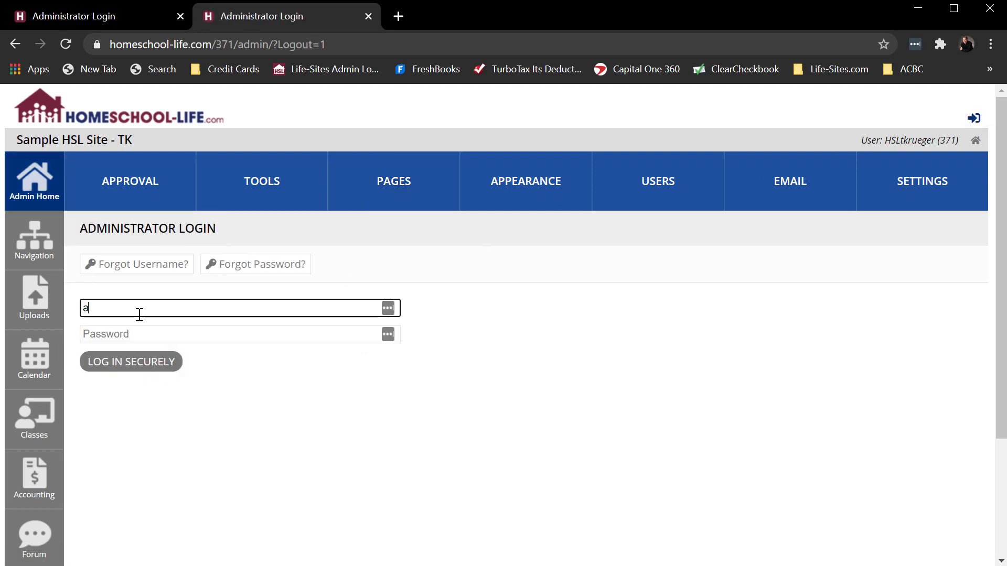
type("dmin")
key("Tab")
left_click(140, 314)
type("123")
left_click(139, 335)
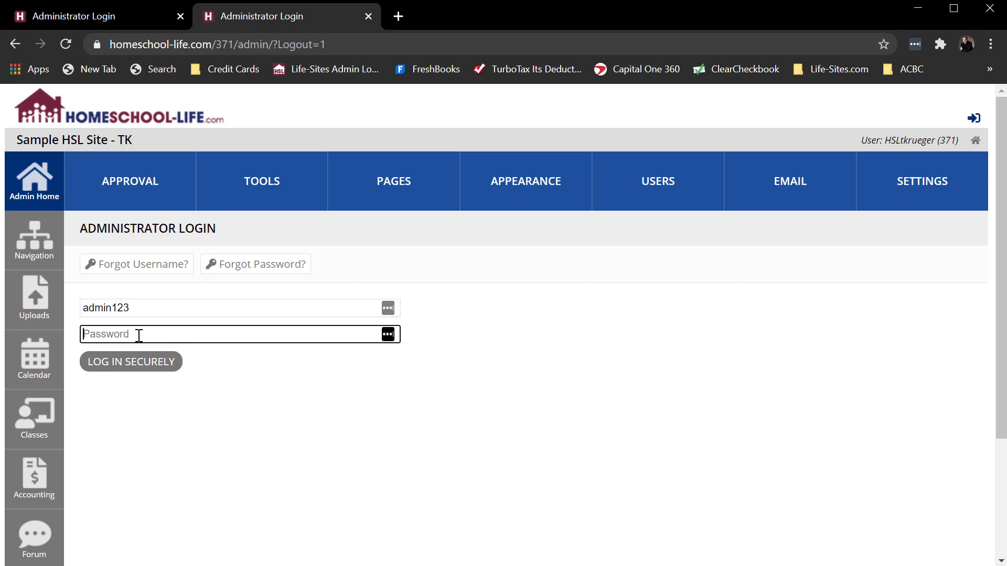
type("admin123")
key("Return")
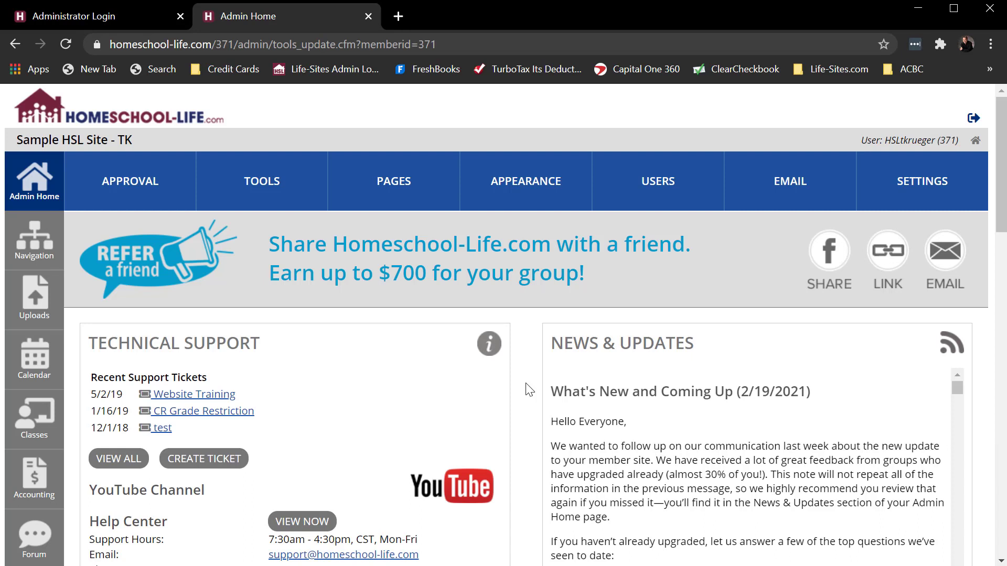
left_click(659, 188)
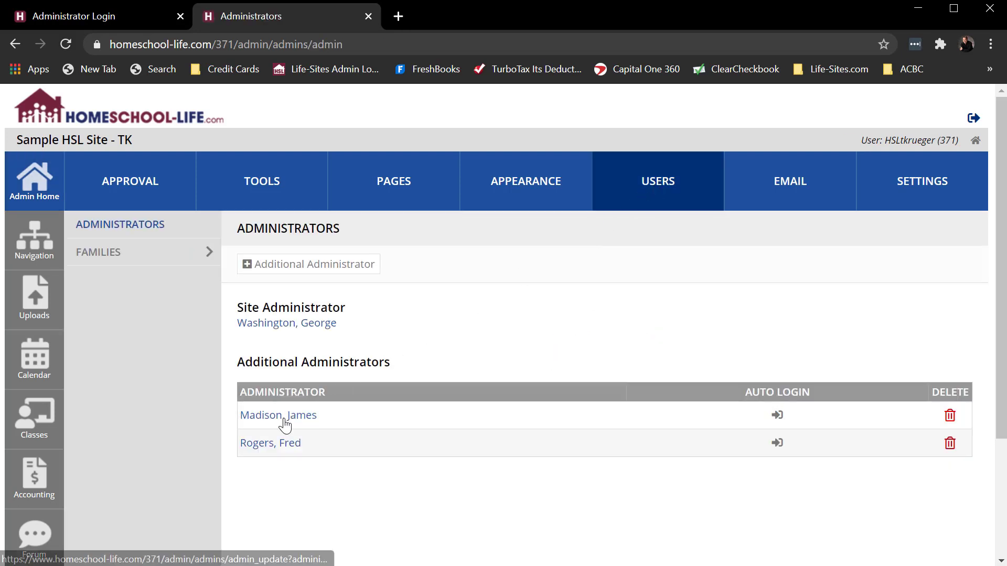
left_click(779, 418)
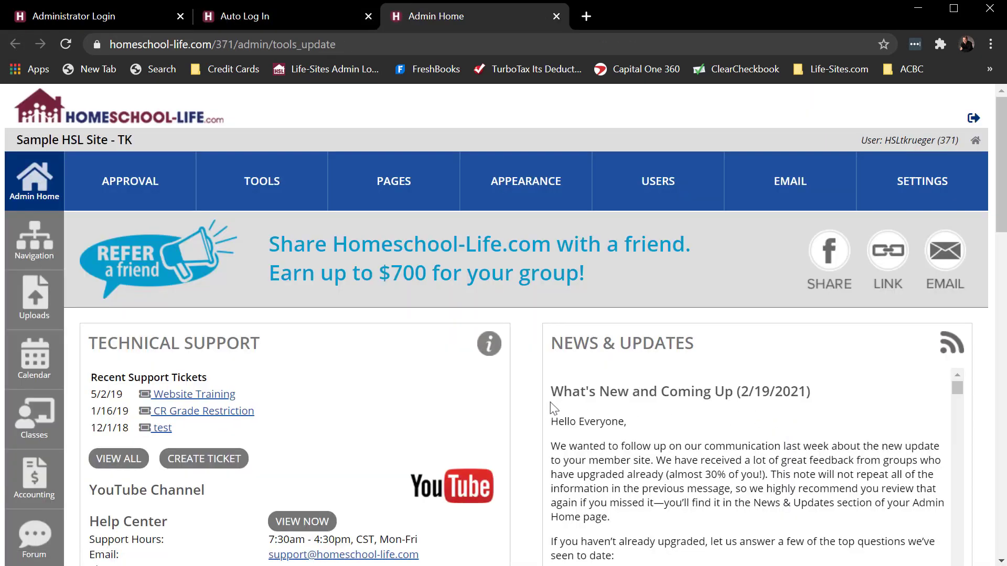
Step: Test the auto-logged-in admin's access to Profile edit, Custom Pages and Administrators, then log out
scroll(543, 408, "down", 10)
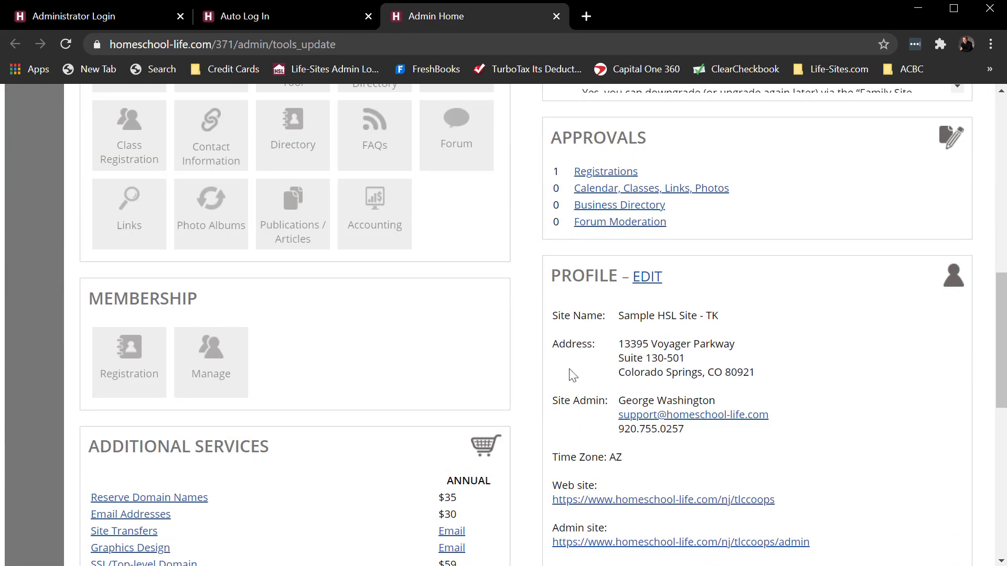
left_click(647, 277)
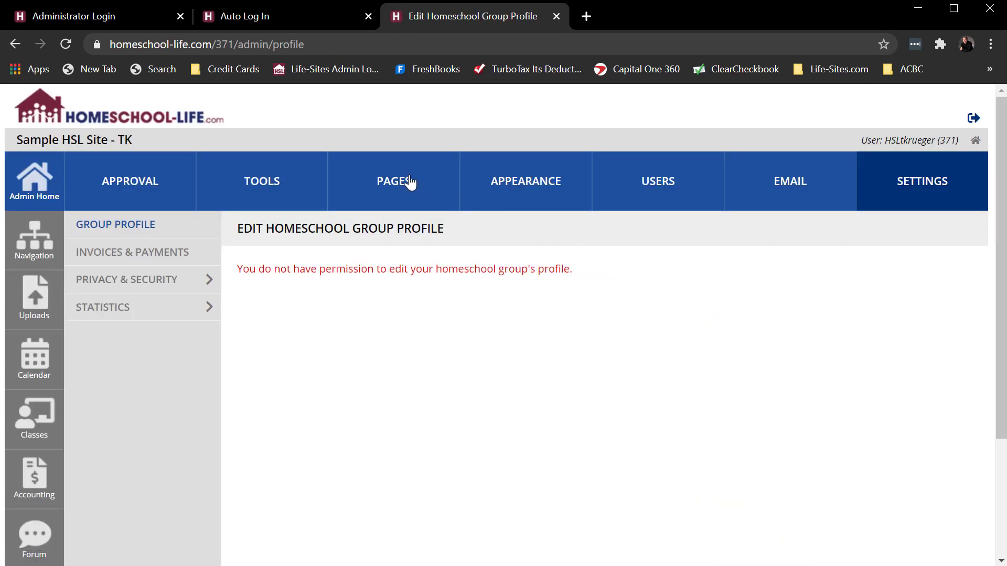
left_click(410, 182)
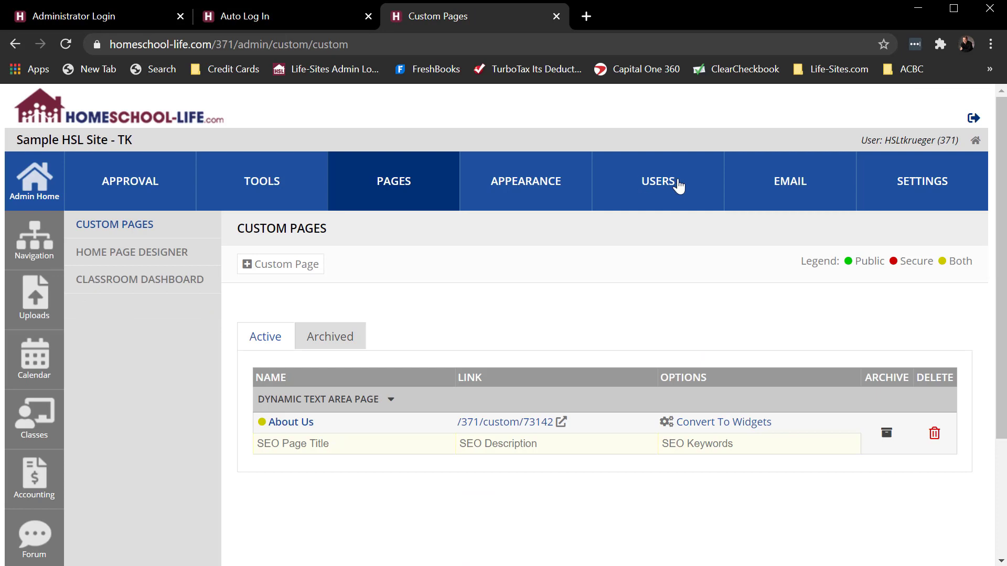
left_click(677, 184)
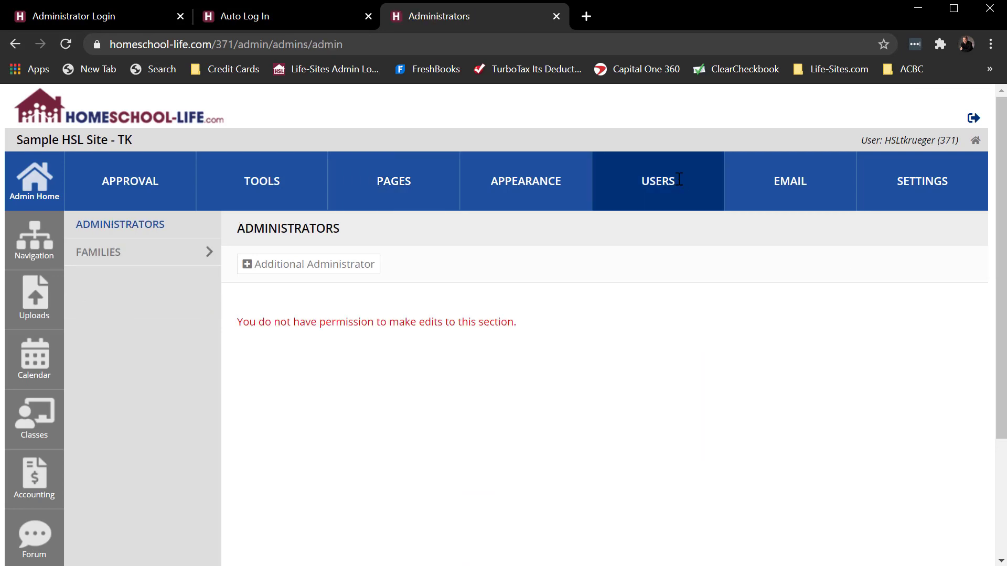
left_click(973, 117)
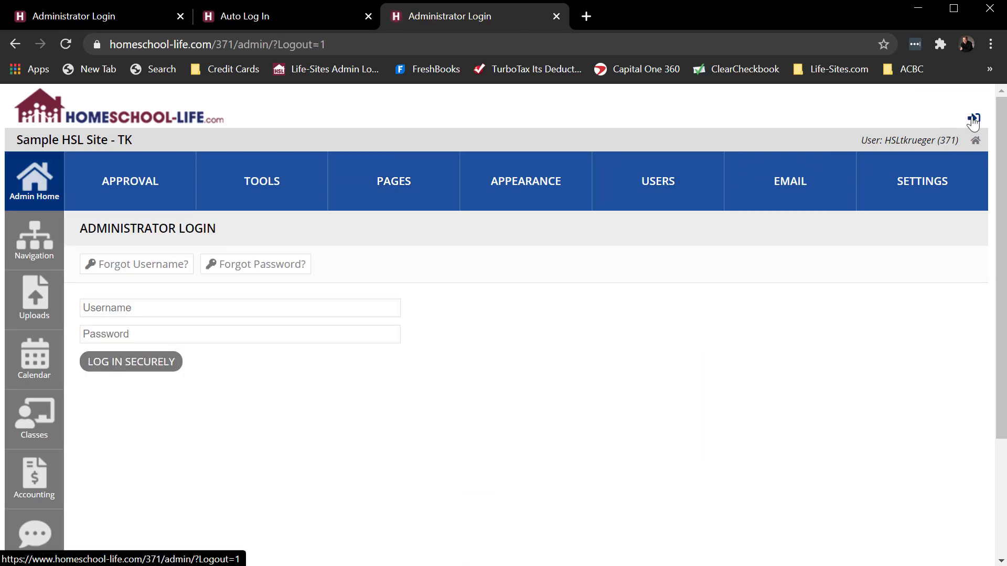
Step: Sign back in with the main site administrator's username and password
left_click(148, 309)
type("adm")
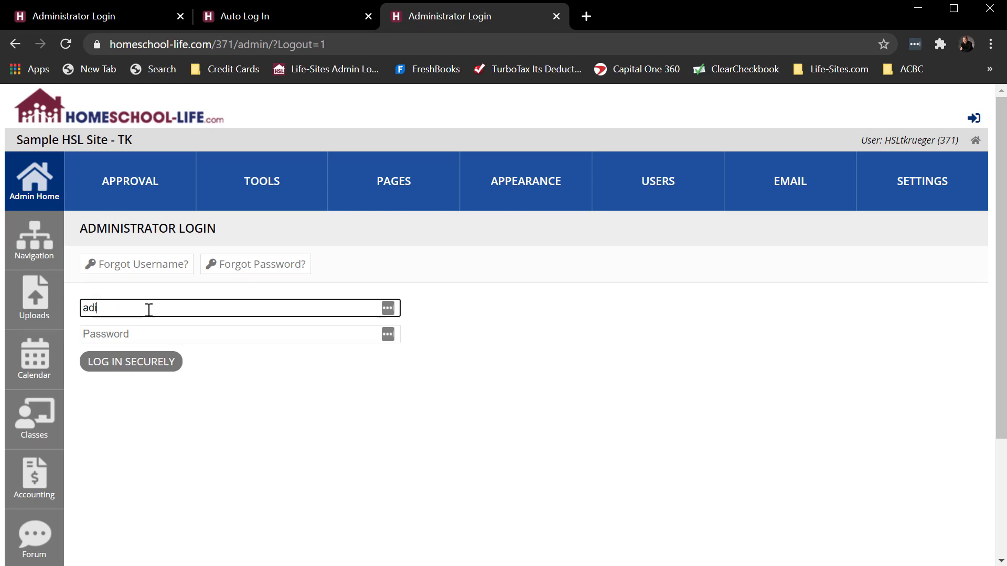
type("in123")
key("Tab")
type("••••••")
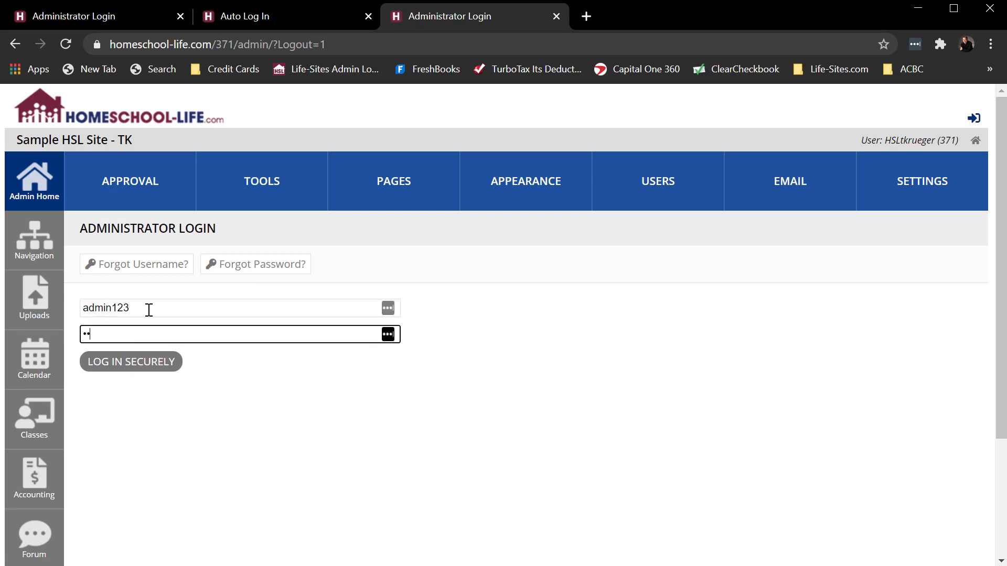
type("•")
key("Return")
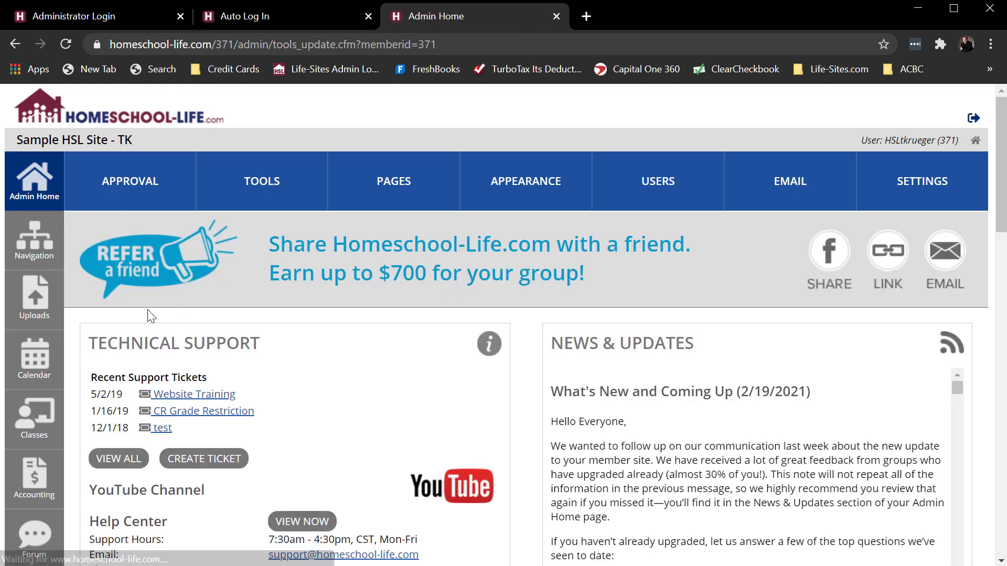
Step: Review the additional administrator's permission settings under USERS, then return to Admin Home
left_click(660, 192)
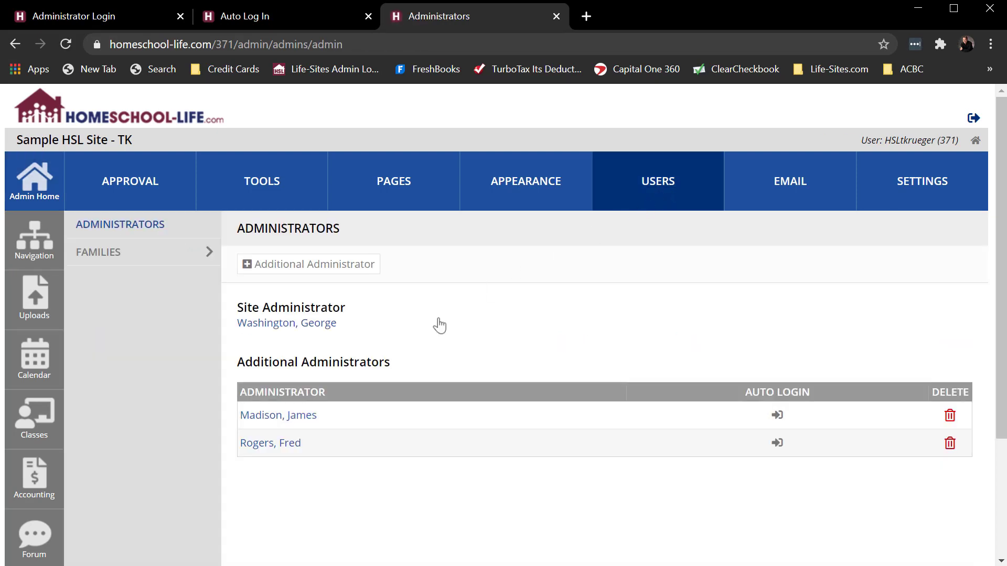
left_click(264, 424)
scroll(263, 419, "down", 7)
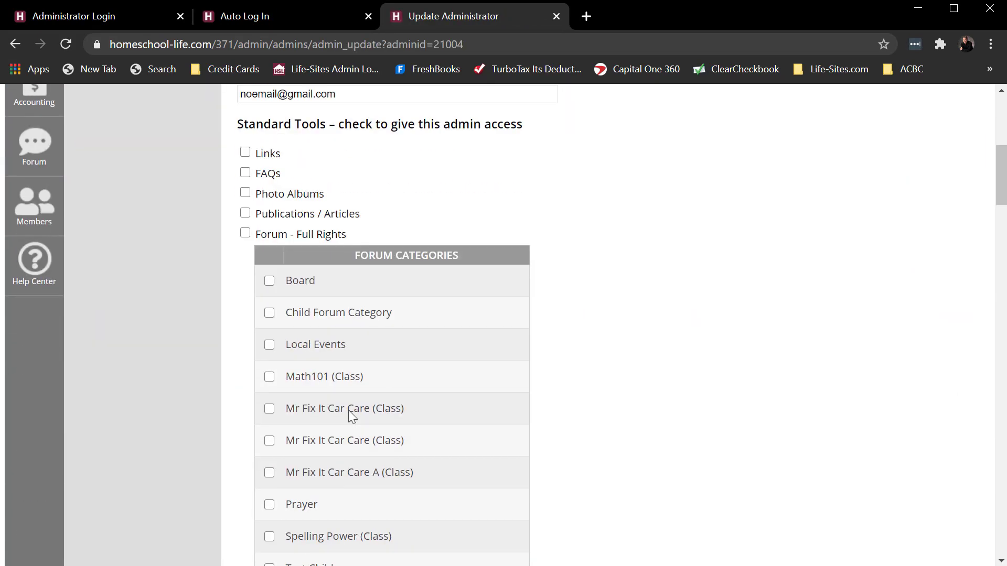
scroll(650, 388, "down", 9)
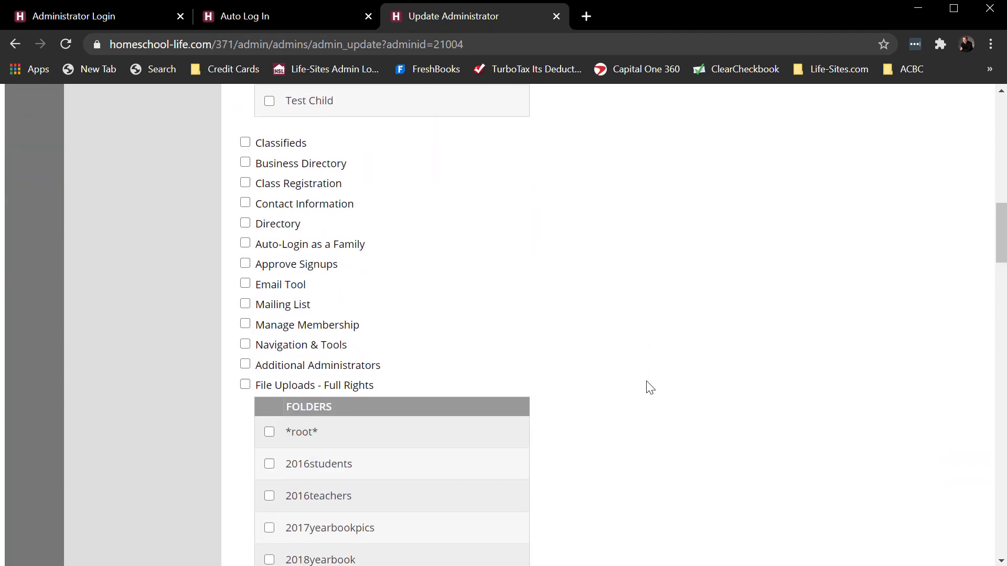
scroll(651, 388, "up", 16)
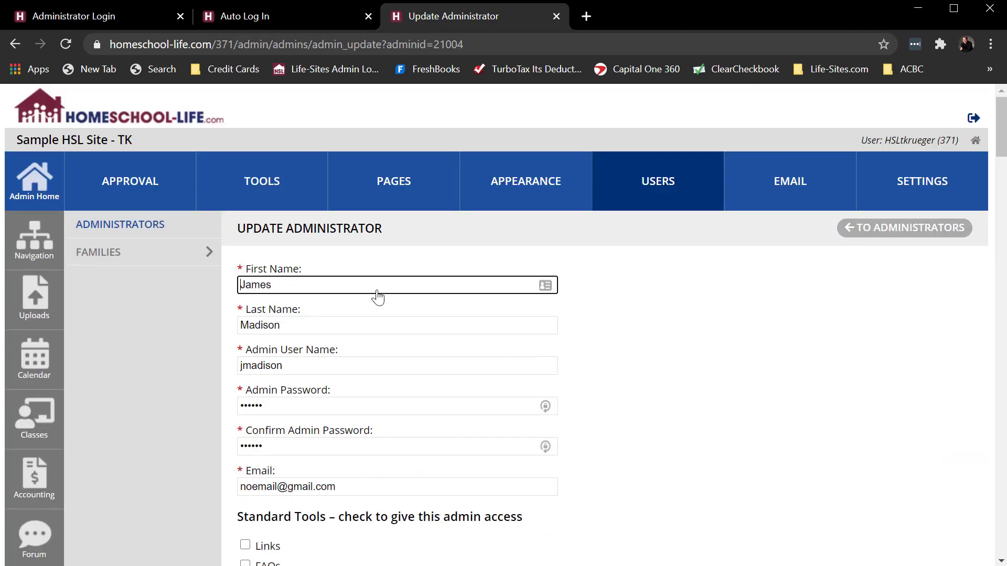
left_click(29, 180)
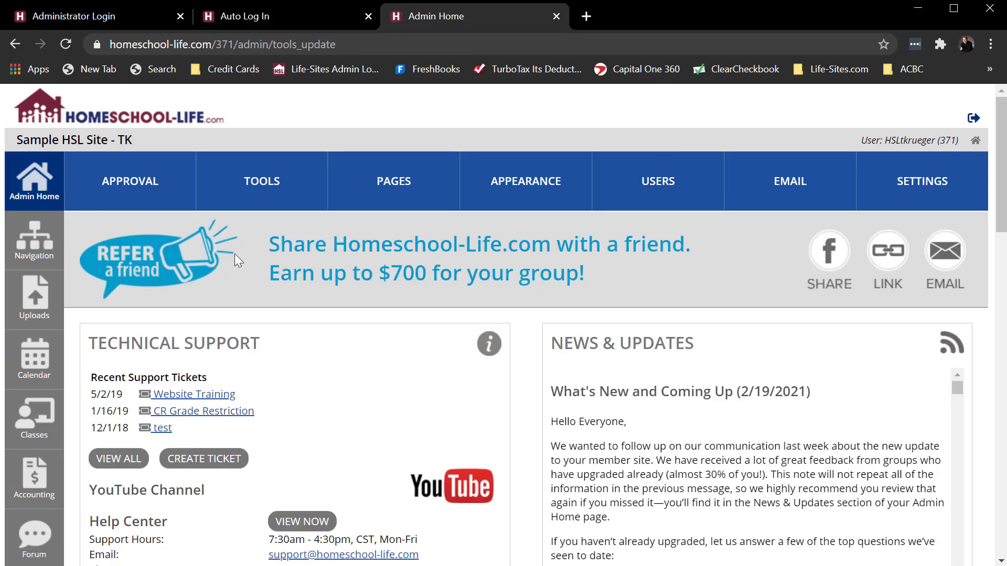
scroll(532, 377, "down", 12)
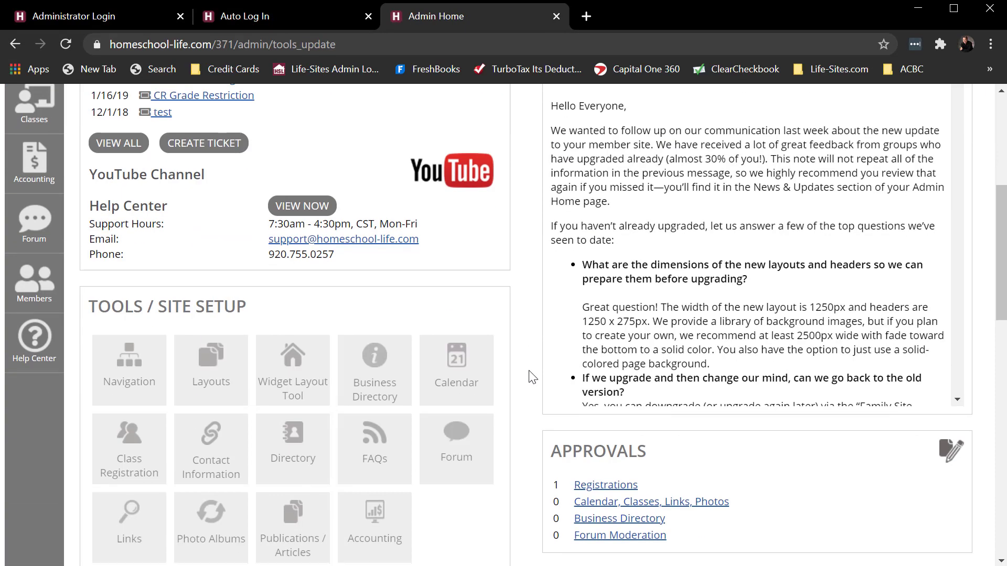
scroll(532, 377, "down", 1)
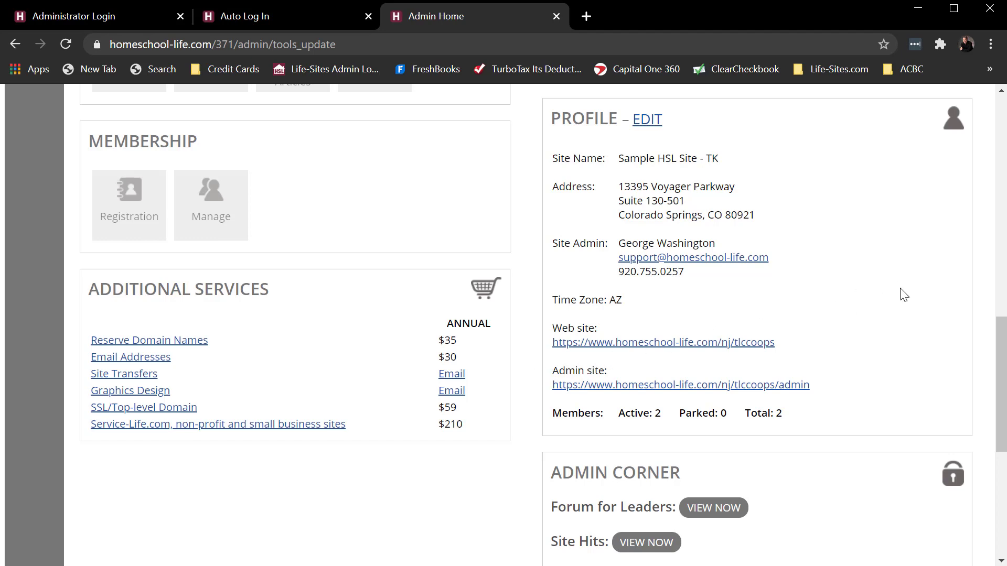
scroll(905, 296, "up", 2)
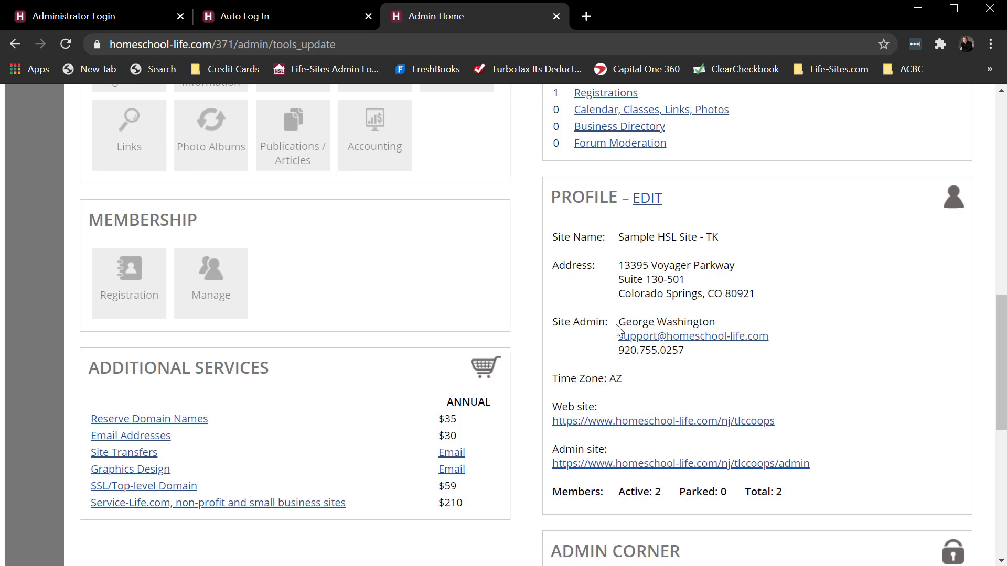
left_click_drag(618, 322, 718, 322)
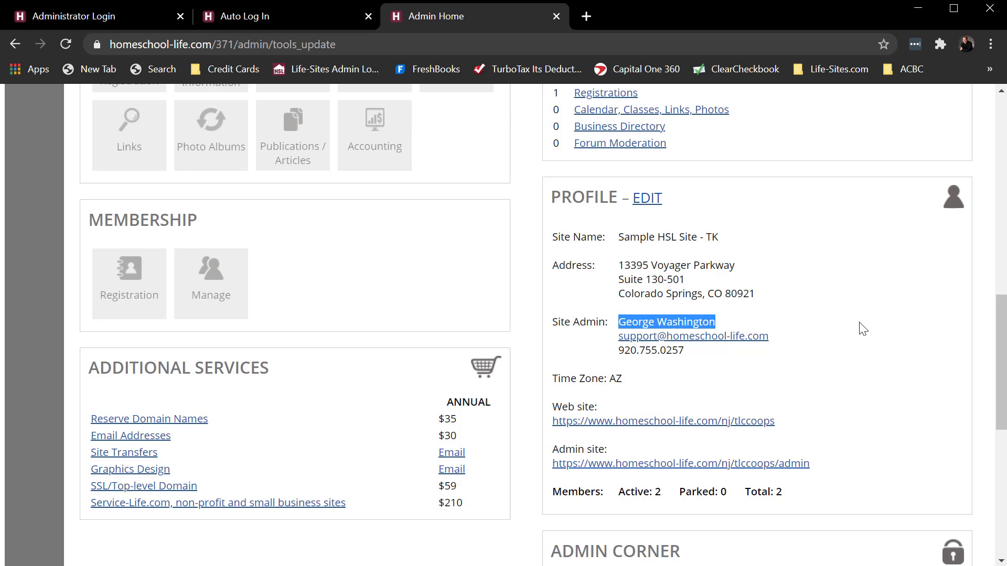
scroll(863, 329, "up", 2)
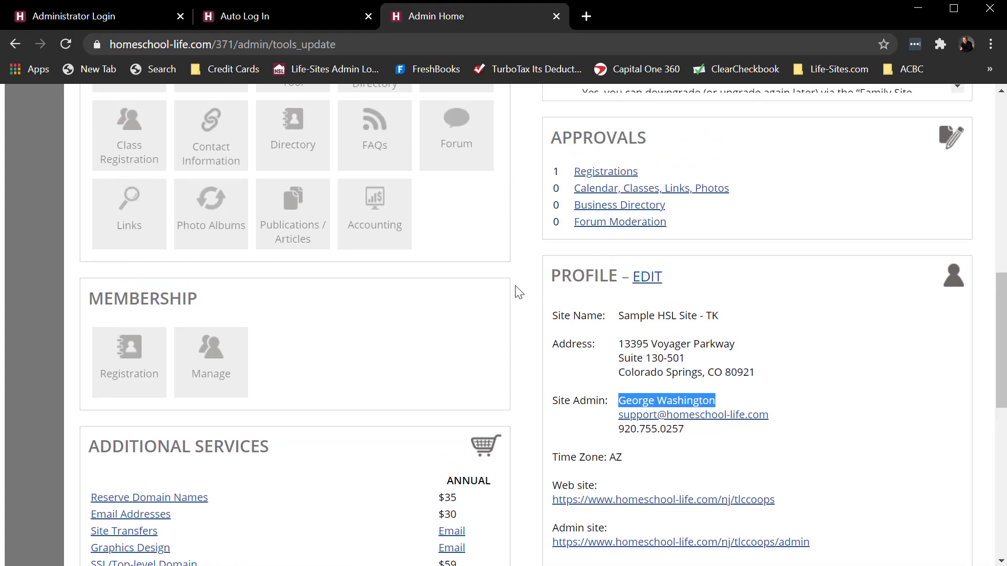
scroll(515, 285, "up", 10)
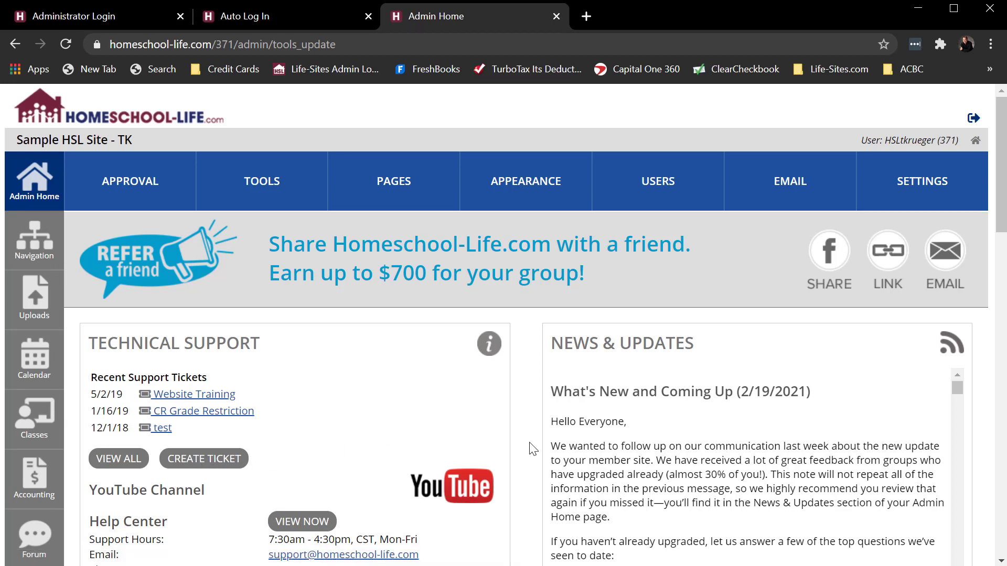
Step: Go from the Users list to the Administrator Help Center listing 19 help resources
left_click(665, 187)
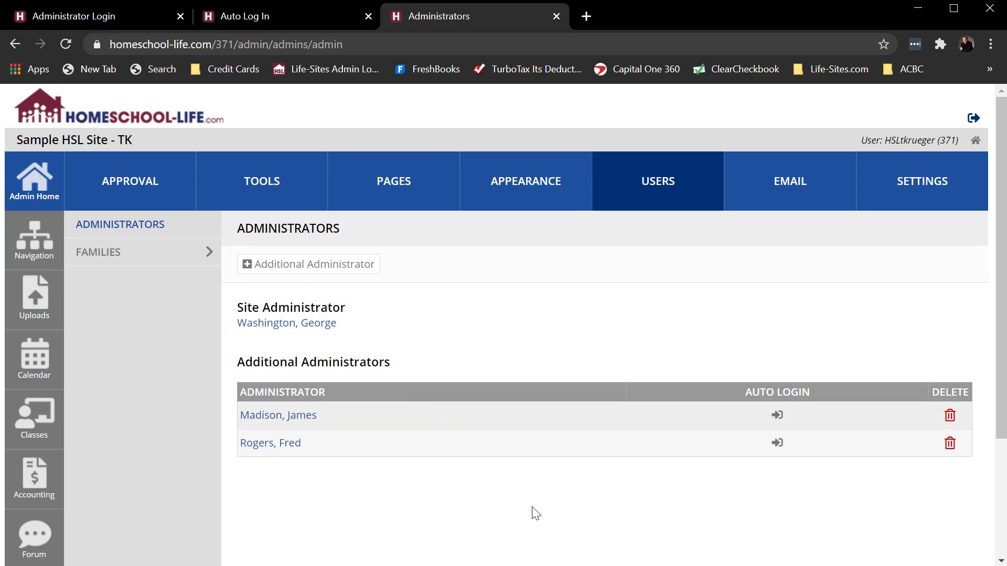
scroll(535, 513, "down", 3)
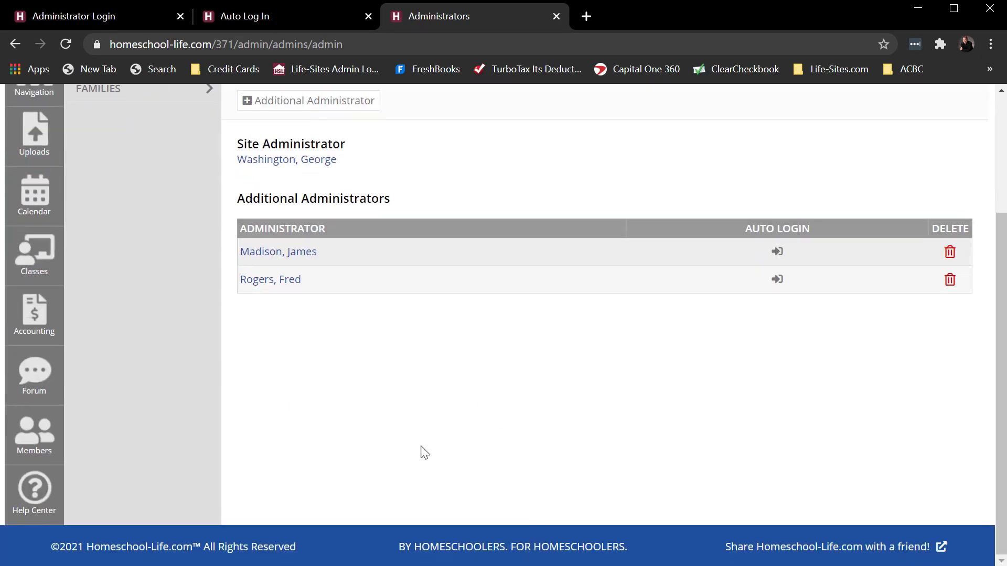
left_click(35, 492)
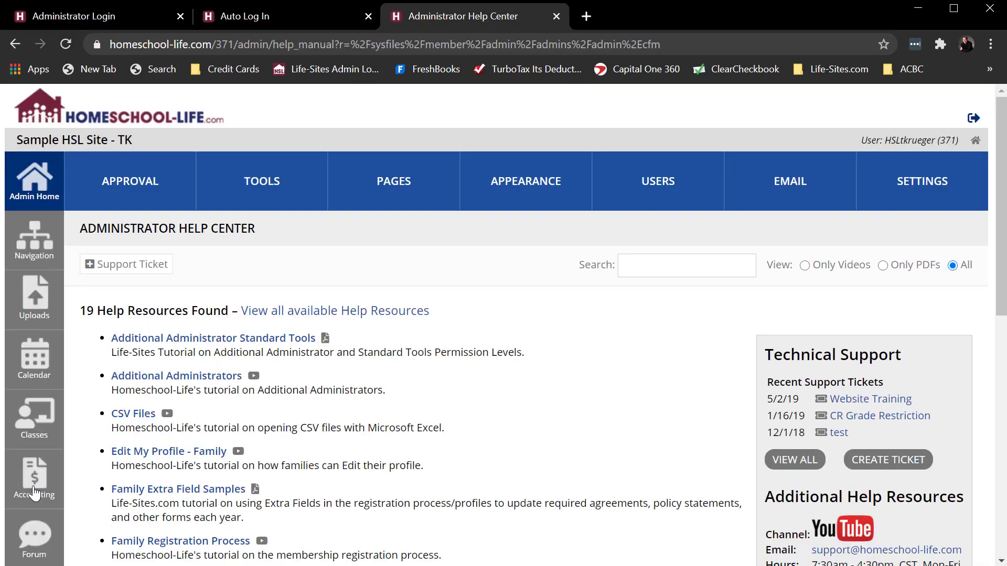
Step: Open and skim the 8-page Additional Administrator Standard Tools PDF, then return to the Help Center
left_click(326, 337)
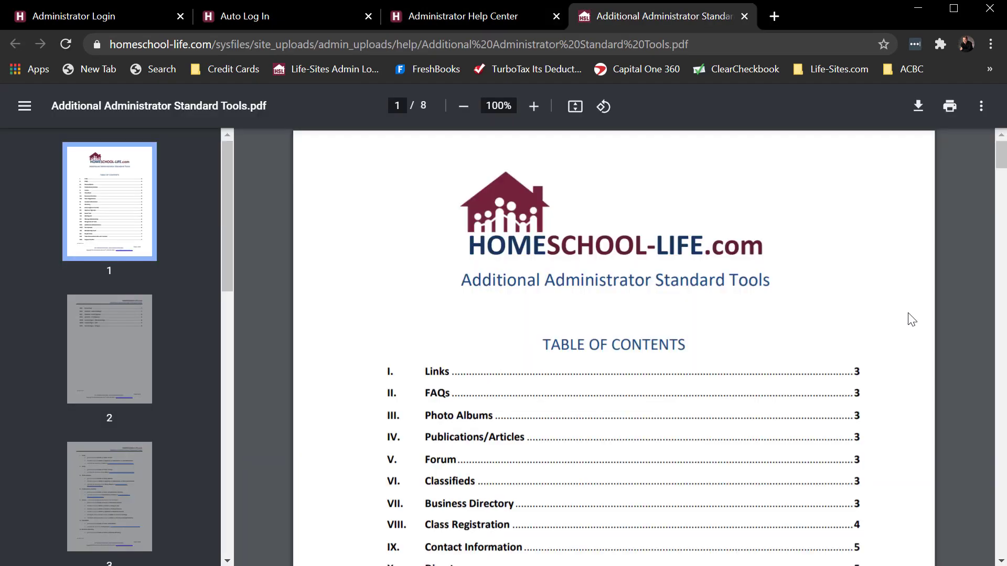
scroll(911, 319, "down", 3)
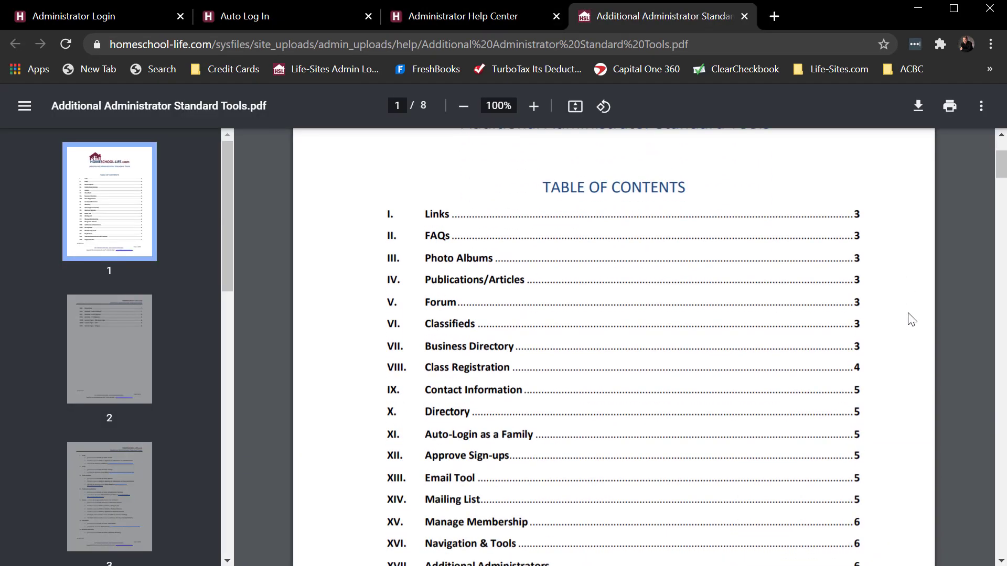
scroll(911, 319, "down", 13)
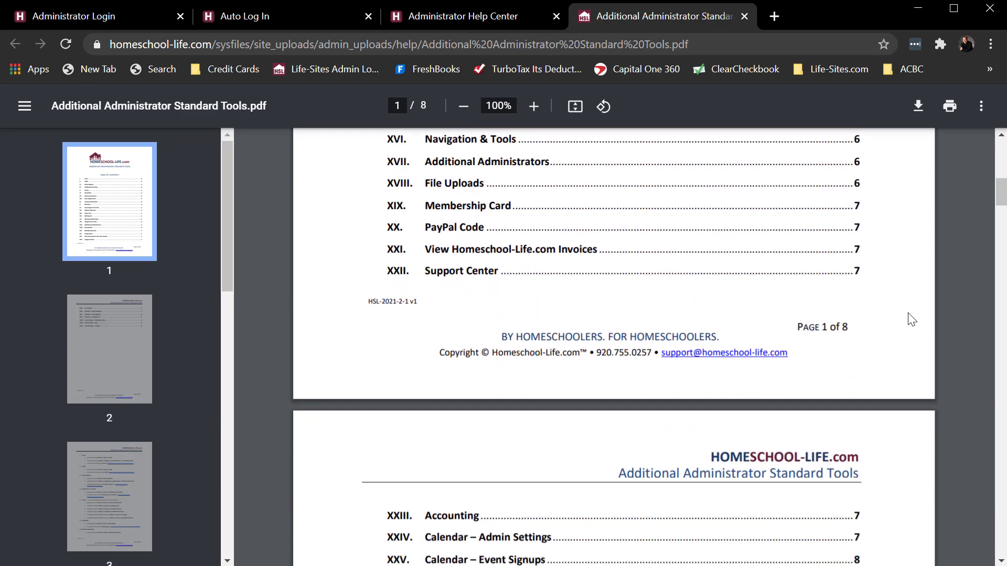
scroll(912, 319, "down", 16)
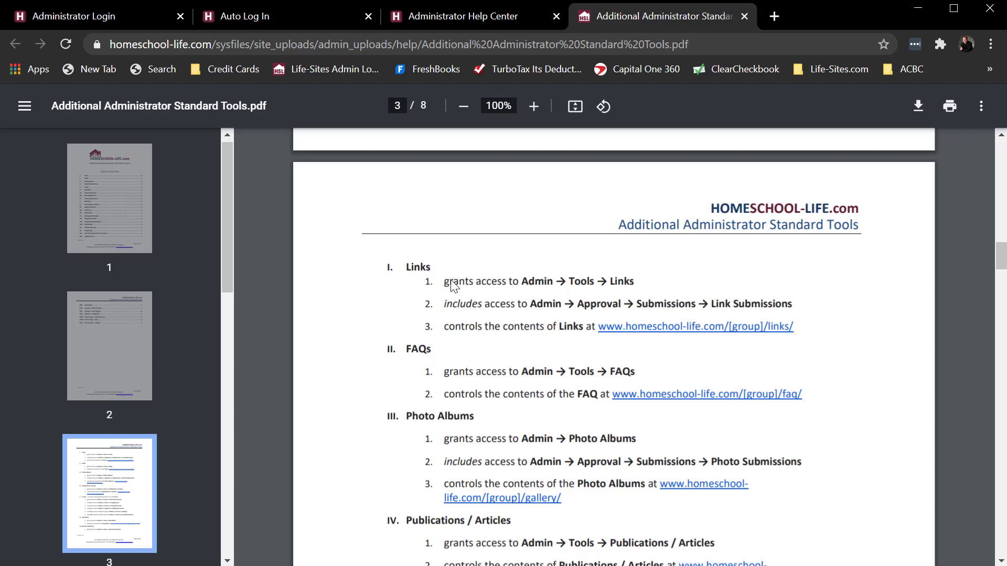
scroll(454, 286, "up", 5)
left_click(455, 17)
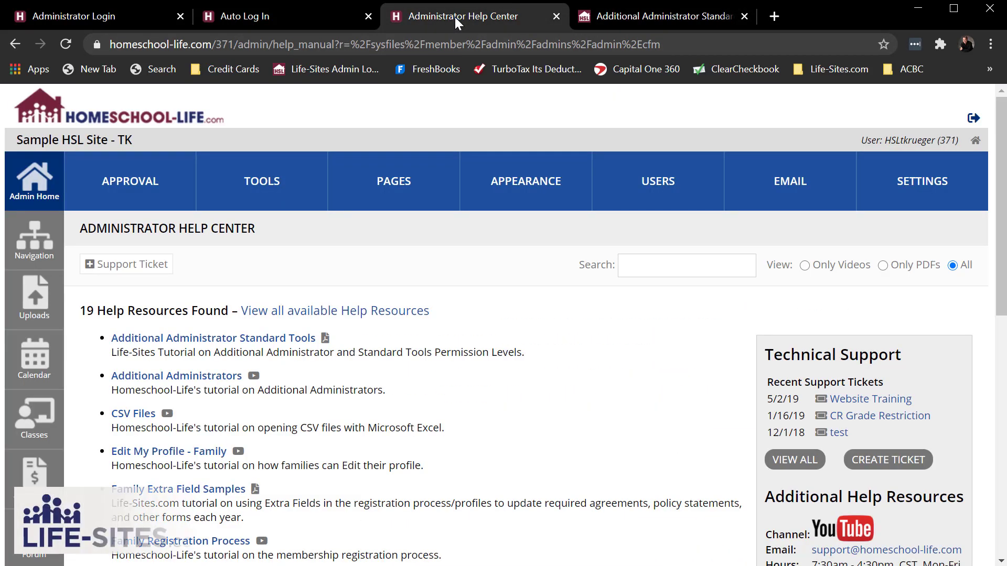
Step: Skim the help resource list, then return to the Admin Home dashboard
scroll(514, 148, "down", 5)
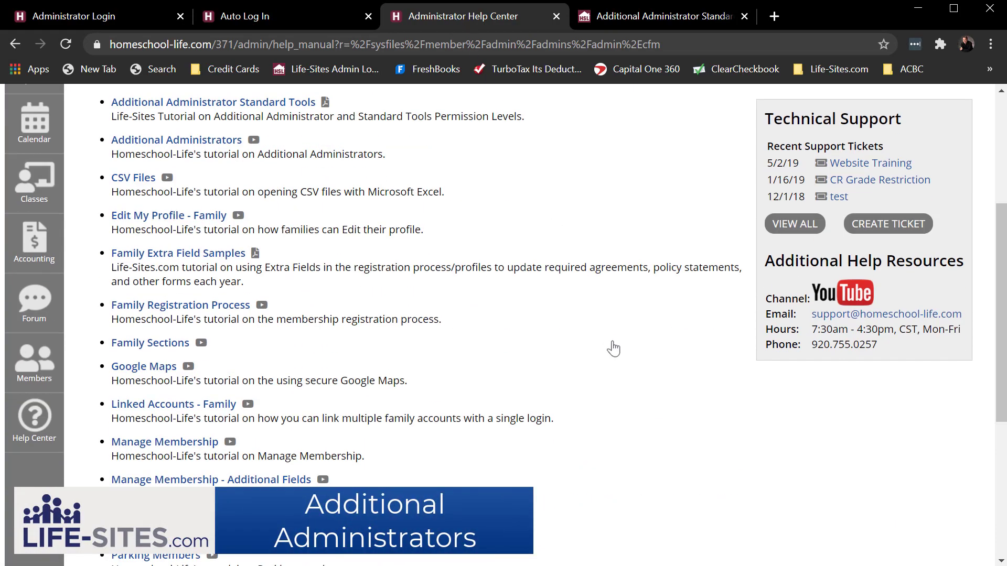
scroll(616, 350, "up", 5)
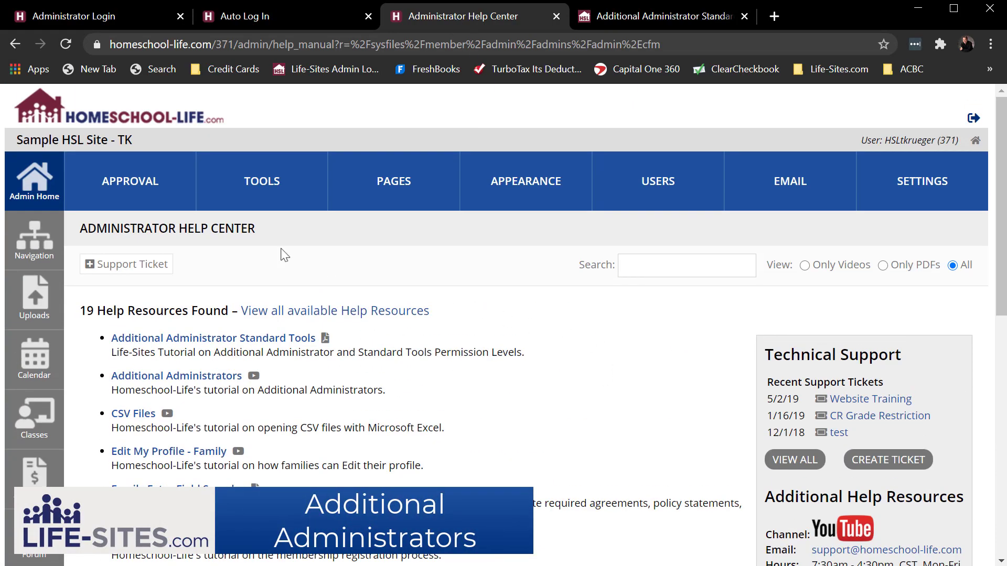
left_click(35, 184)
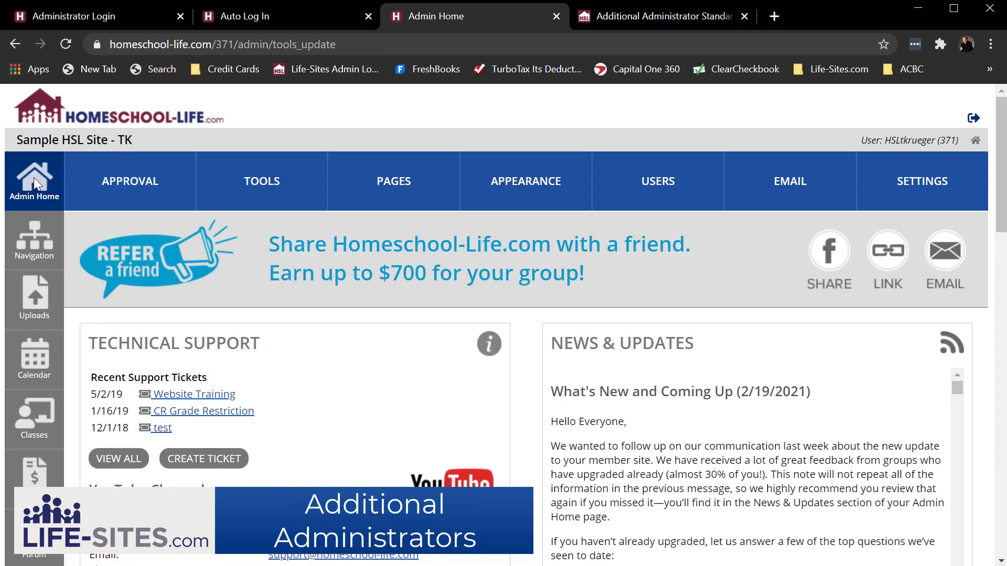